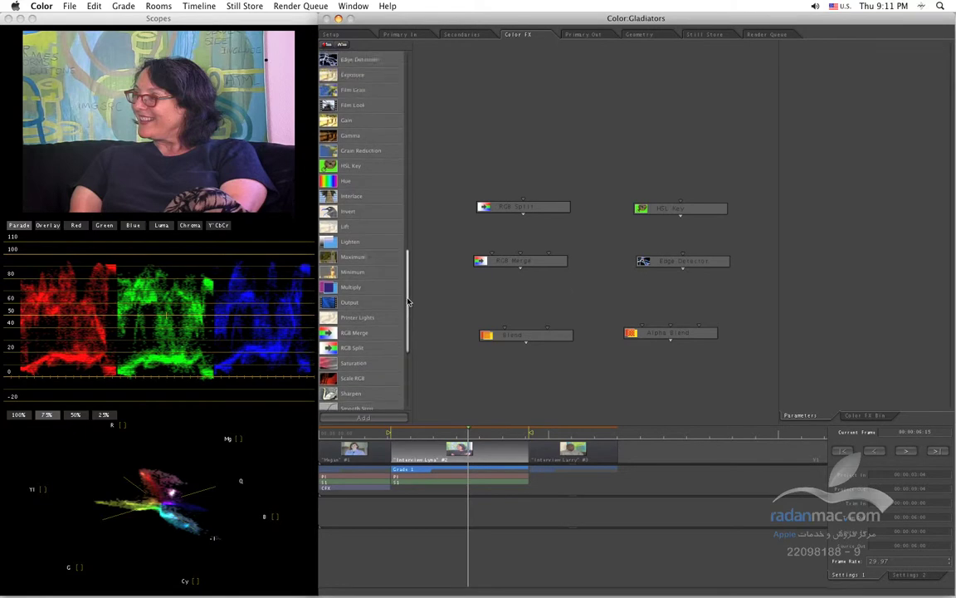
# Step: Add a Curve node above the RGB Split and HSL Key nodes, try an upward bend in its curve, and undo the bend
pyautogui.click(328, 183)
pyautogui.doubleClick(328, 186)
pyautogui.moveTo(617, 233); pyautogui.dragTo(617, 158)
pyautogui.moveTo(863, 129)
pyautogui.mouseDown()
pyautogui.moveTo(839, 106)
pyautogui.moveTo(907, 170)
pyautogui.moveTo(865, 142)
pyautogui.mouseUp()
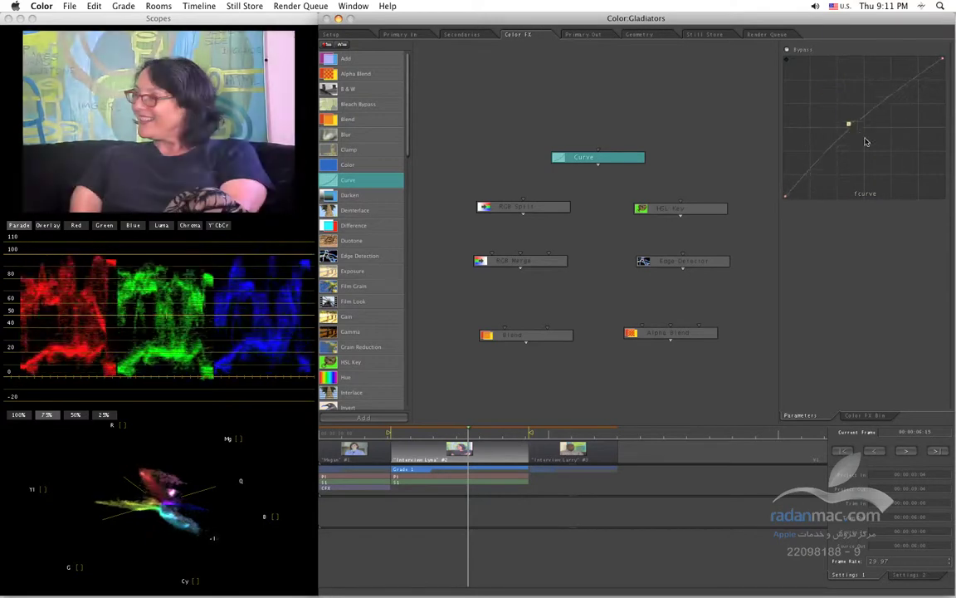
pyautogui.press('super+z')
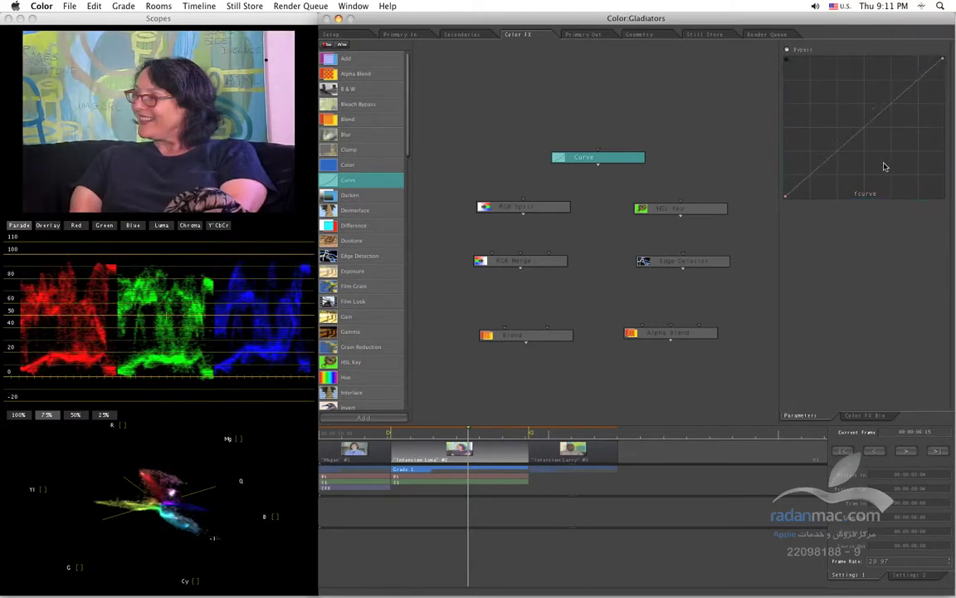
# Step: View the RGB Split node's output and compare its Red, Green and Blue channels, finishing on Blue
pyautogui.click(515, 211)
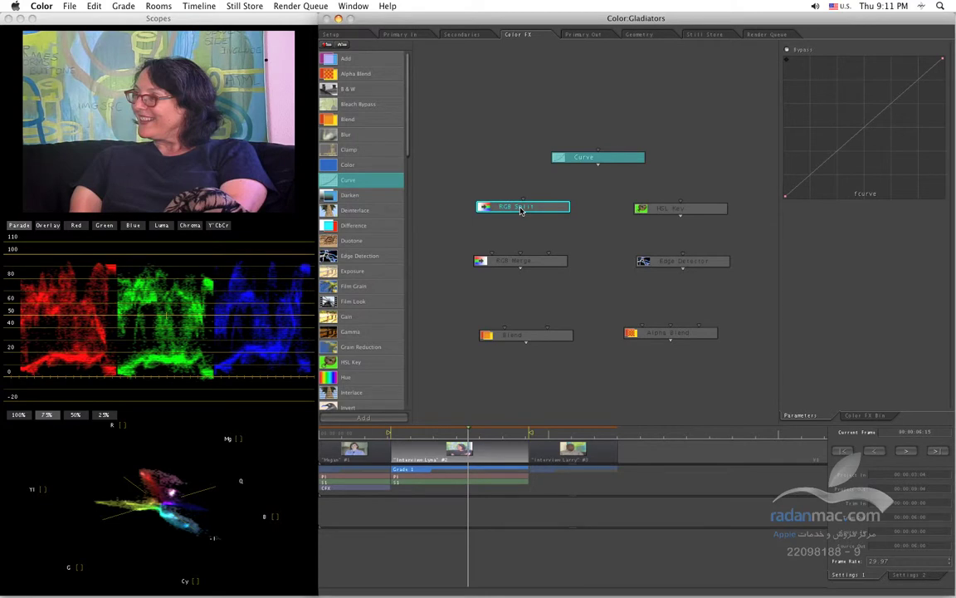
pyautogui.doubleClick(521, 208)
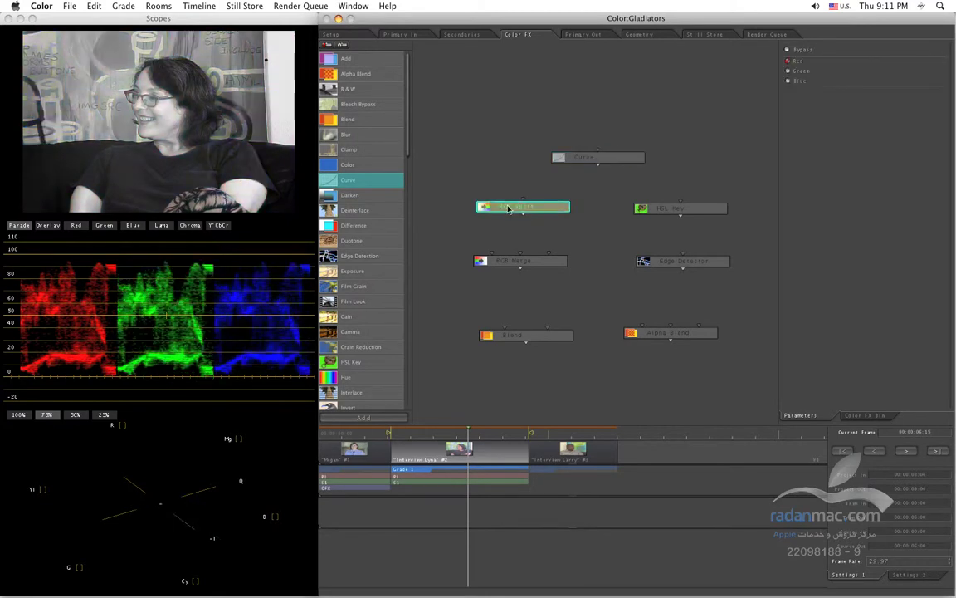
pyautogui.click(803, 72)
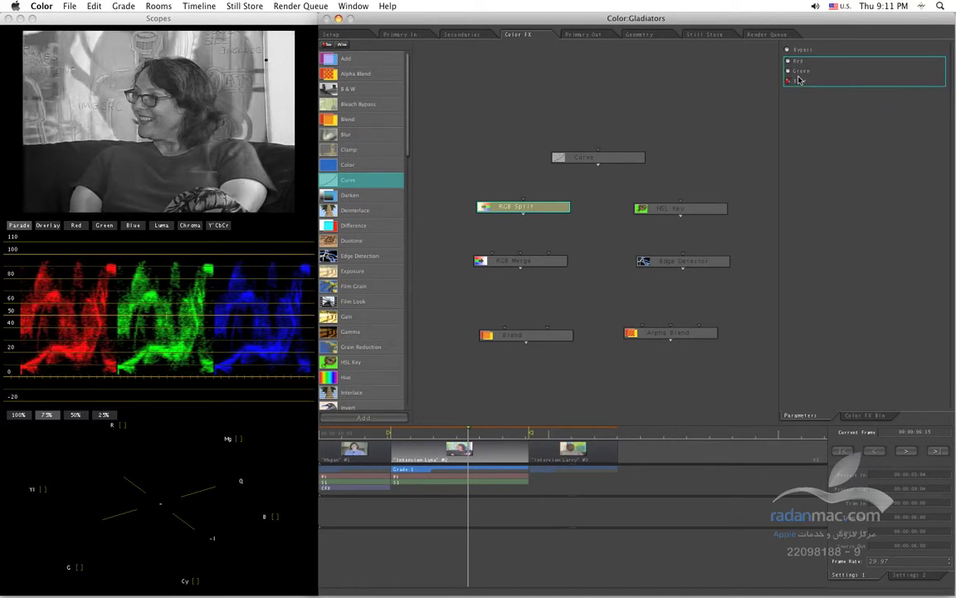
pyautogui.click(799, 72)
pyautogui.click(799, 81)
pyautogui.click(799, 71)
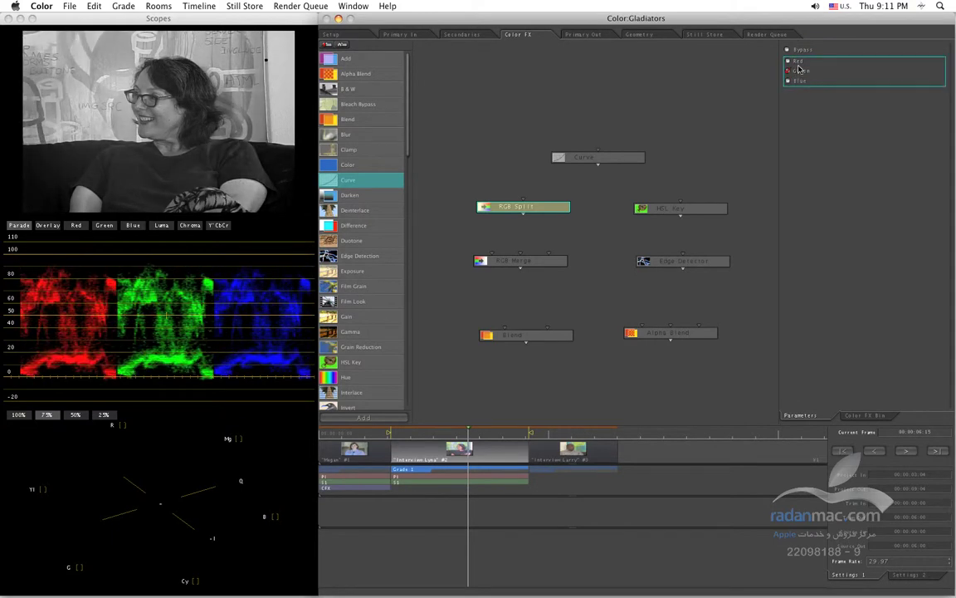
pyautogui.click(799, 65)
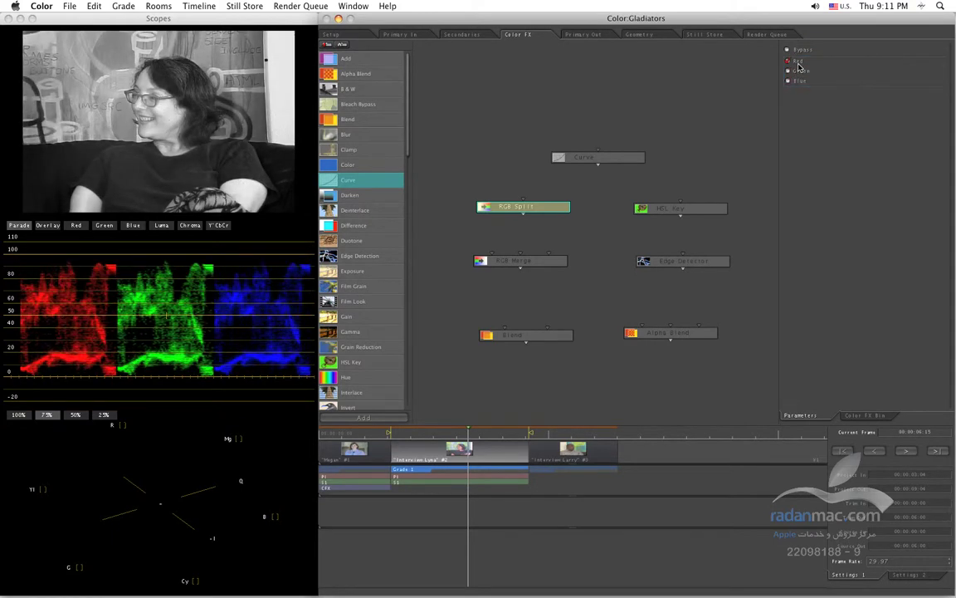
pyautogui.click(798, 81)
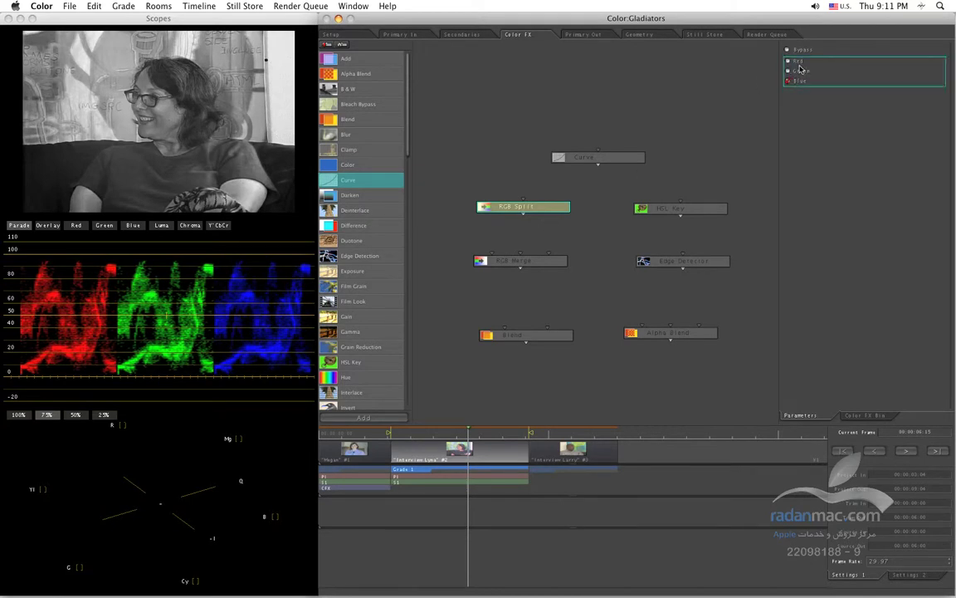
# Step: Add a Blur node above the RGB Split node, with the Curve node moved aside, and connect its output to RGB Split
pyautogui.moveTo(523, 207); pyautogui.dragTo(558, 180)
pyautogui.click(565, 189)
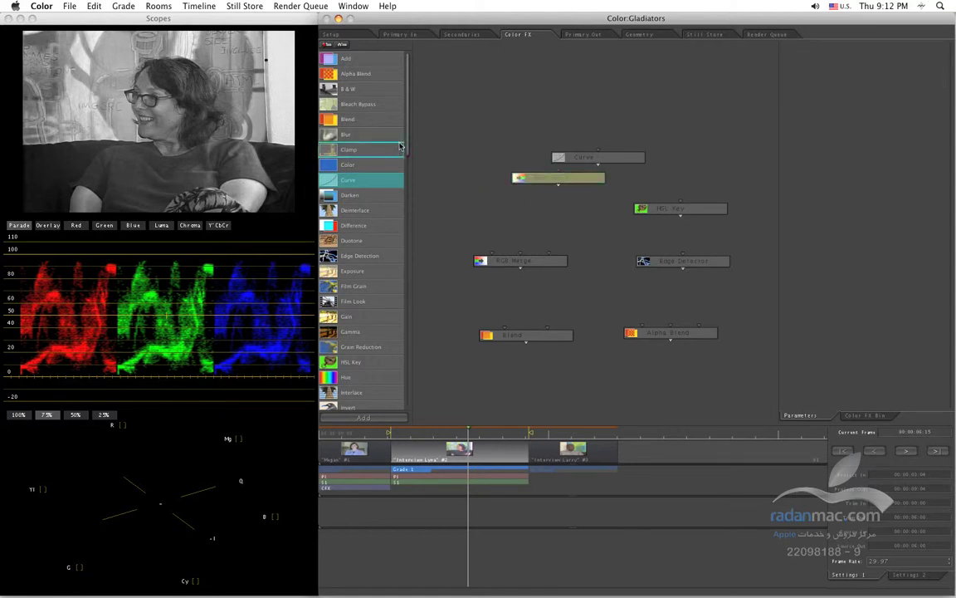
pyautogui.moveTo(330, 135); pyautogui.dragTo(602, 197)
pyautogui.moveTo(574, 151); pyautogui.dragTo(648, 144)
pyautogui.moveTo(580, 234); pyautogui.dragTo(544, 118)
pyautogui.moveTo(572, 181); pyautogui.dragTo(566, 207)
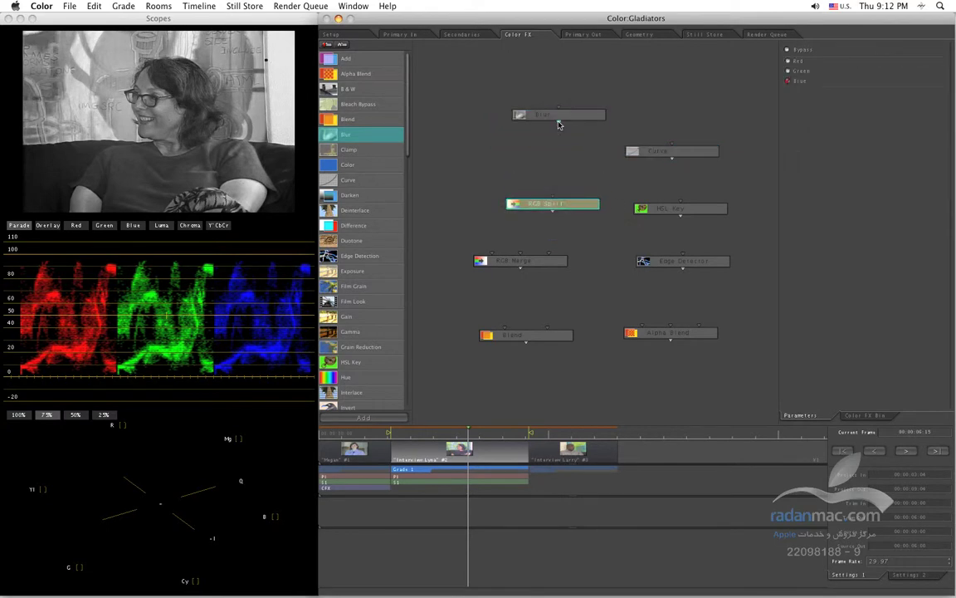
pyautogui.moveTo(558, 121); pyautogui.dragTo(553, 197)
pyautogui.moveTo(568, 120); pyautogui.dragTo(564, 157)
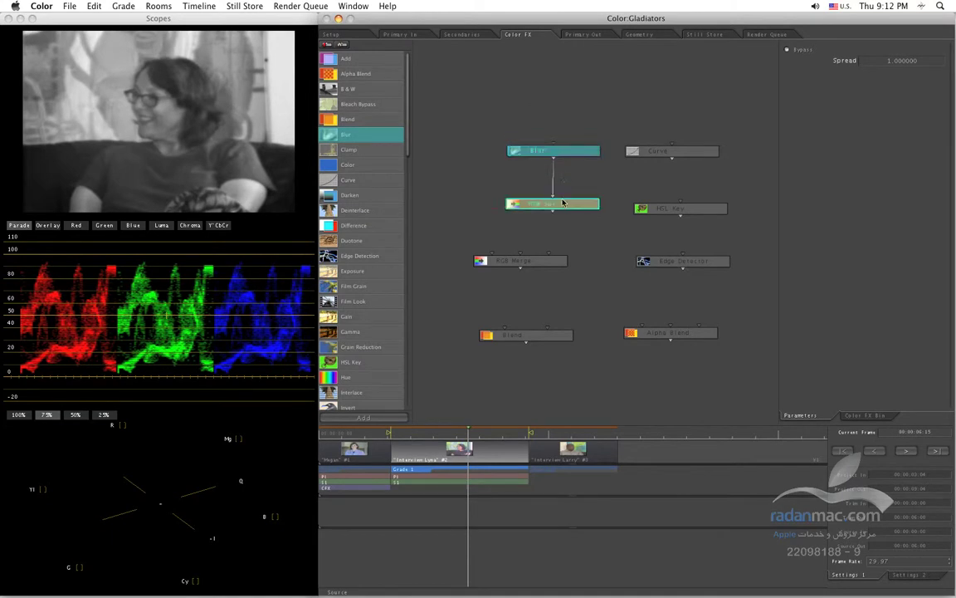
# Step: Connect the RGB Split node's Blue output to the blue input of the RGB Merge node
pyautogui.click(562, 200)
pyautogui.click(560, 262)
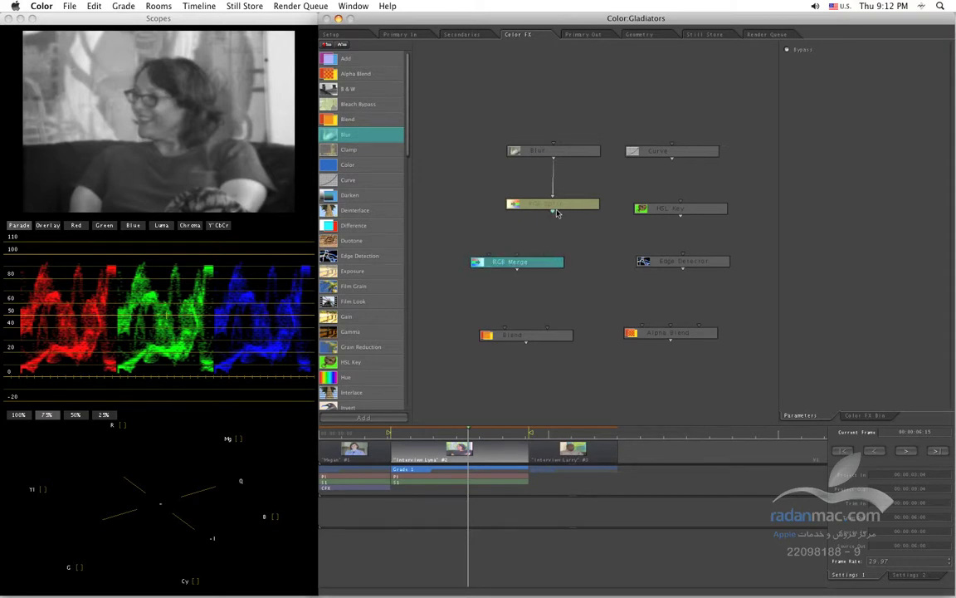
pyautogui.moveTo(554, 214); pyautogui.dragTo(546, 261)
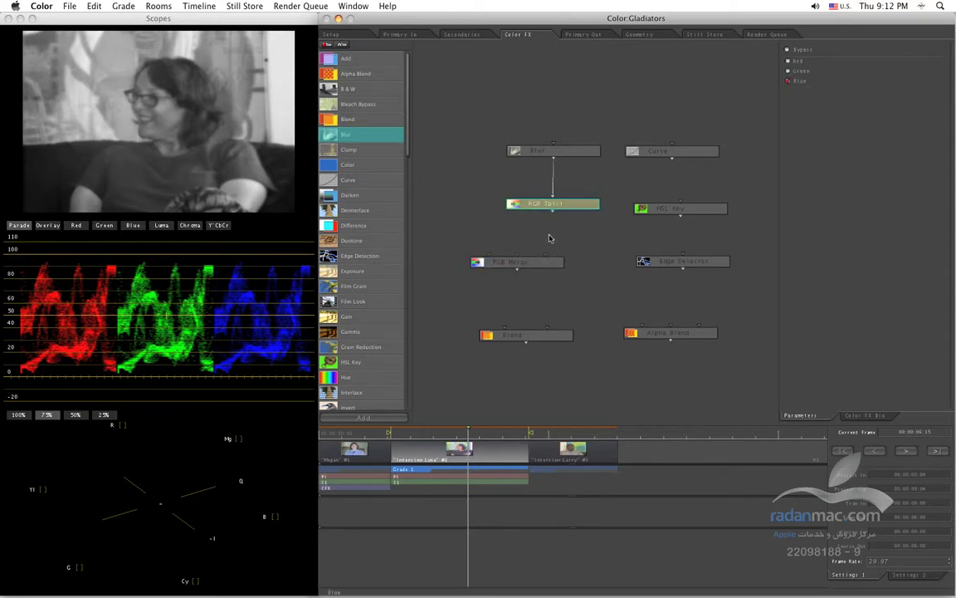
pyautogui.moveTo(539, 262); pyautogui.dragTo(538, 256)
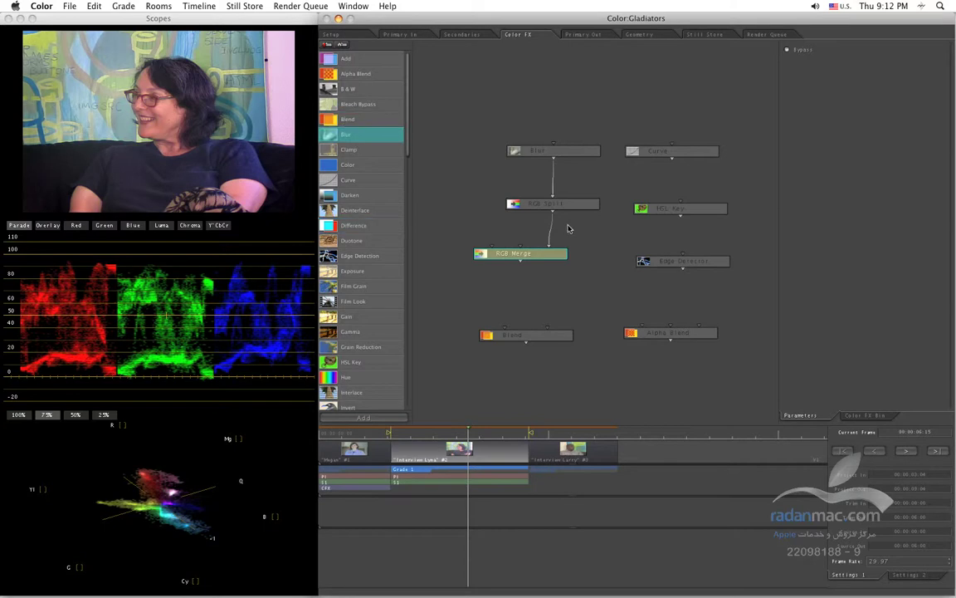
# Step: Set the Blur node's Spread to 2
pyautogui.moveTo(573, 208); pyautogui.dragTo(571, 201)
pyautogui.click(576, 157)
pyautogui.click(530, 151)
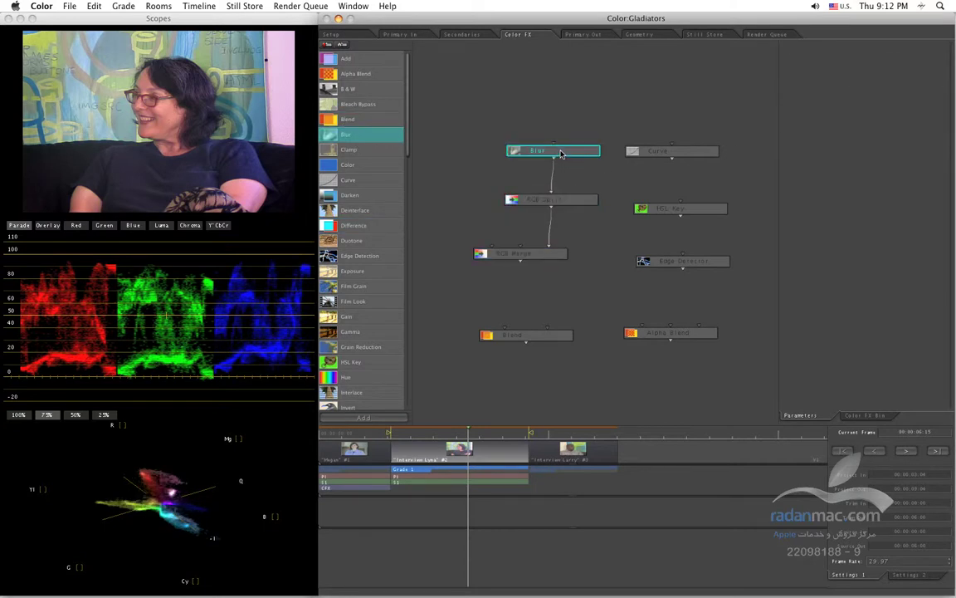
pyautogui.click(870, 65)
pyautogui.write('2')
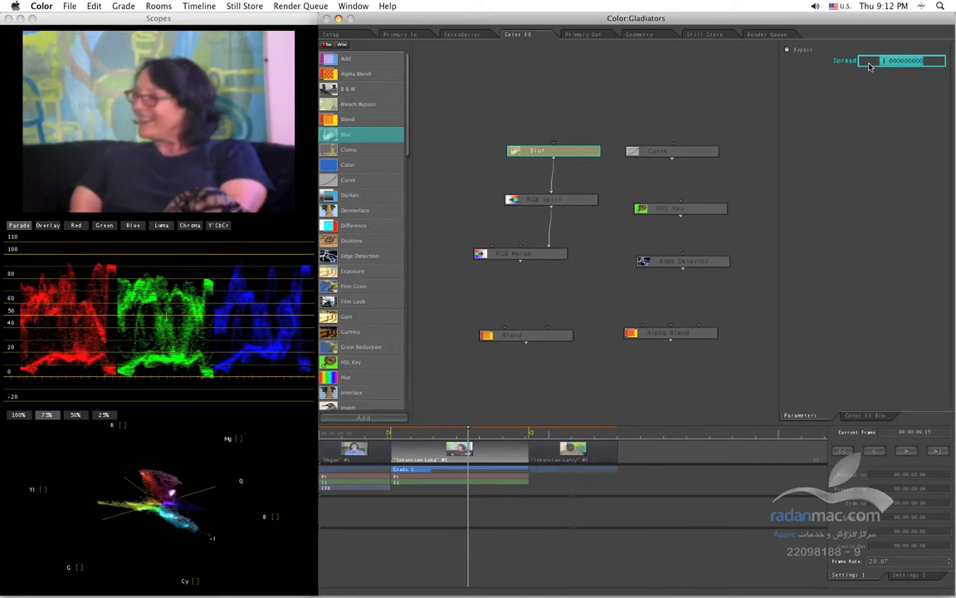
pyautogui.press('Return')
# Step: Display the RGB Merge output and compare the image with the Blur node bypassed and active
pyautogui.click(566, 260)
pyautogui.click(579, 155)
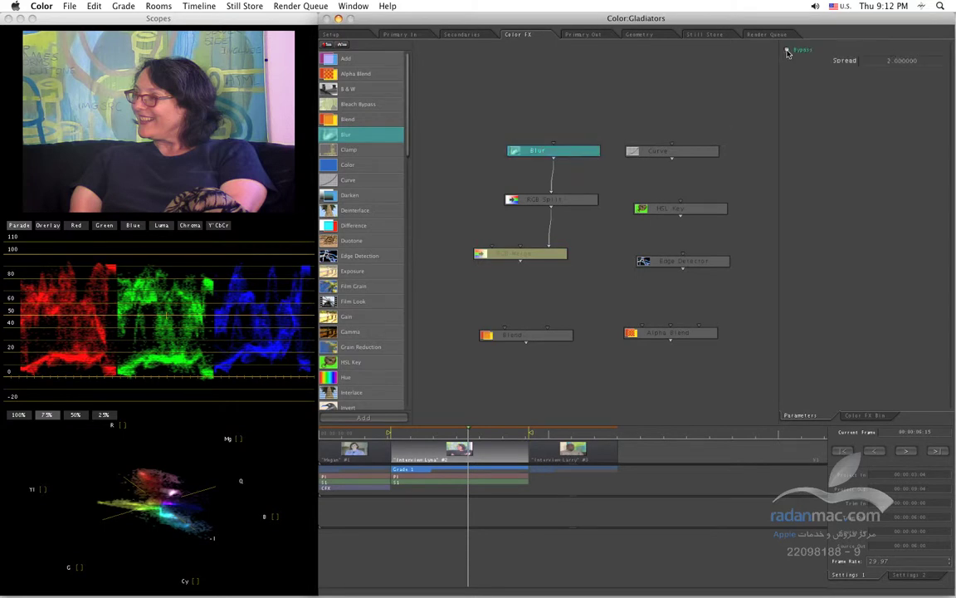
pyautogui.click(788, 50)
pyautogui.click(788, 51)
pyautogui.click(788, 51)
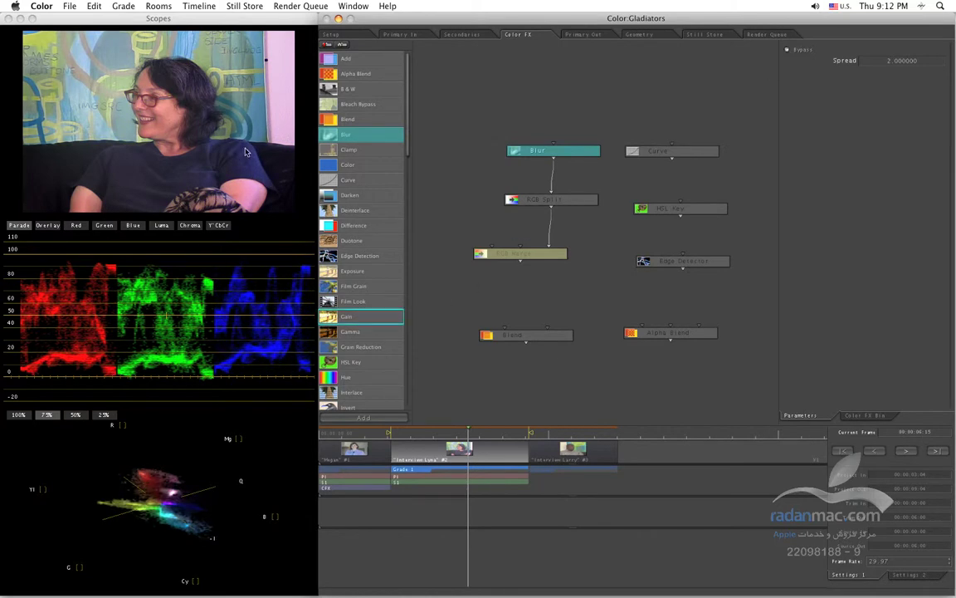
pyautogui.click(787, 51)
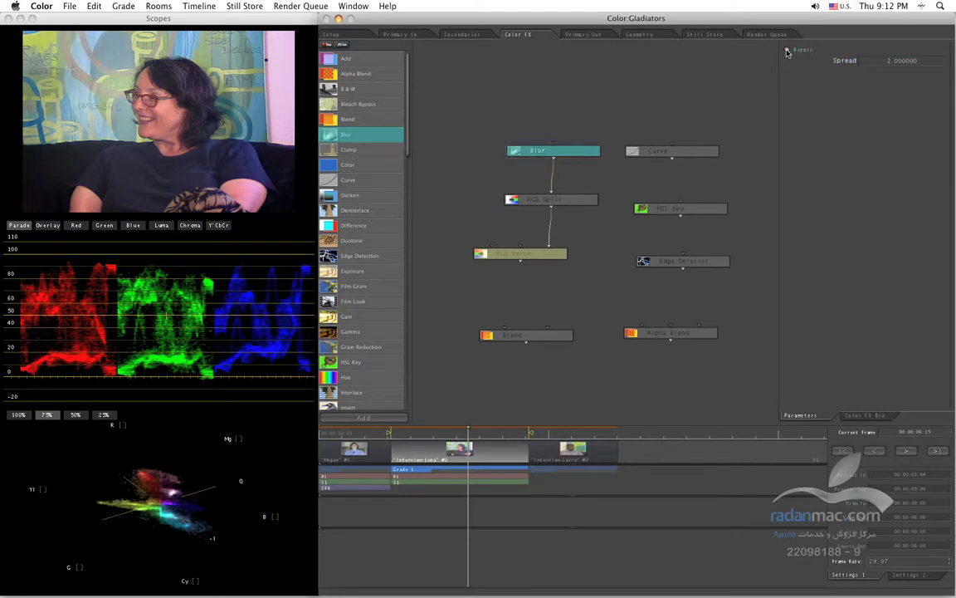
# Step: Delete the Blur node and disconnect the RGB Split node from the RGB Merge node
pyautogui.moveTo(491, 254); pyautogui.dragTo(486, 264)
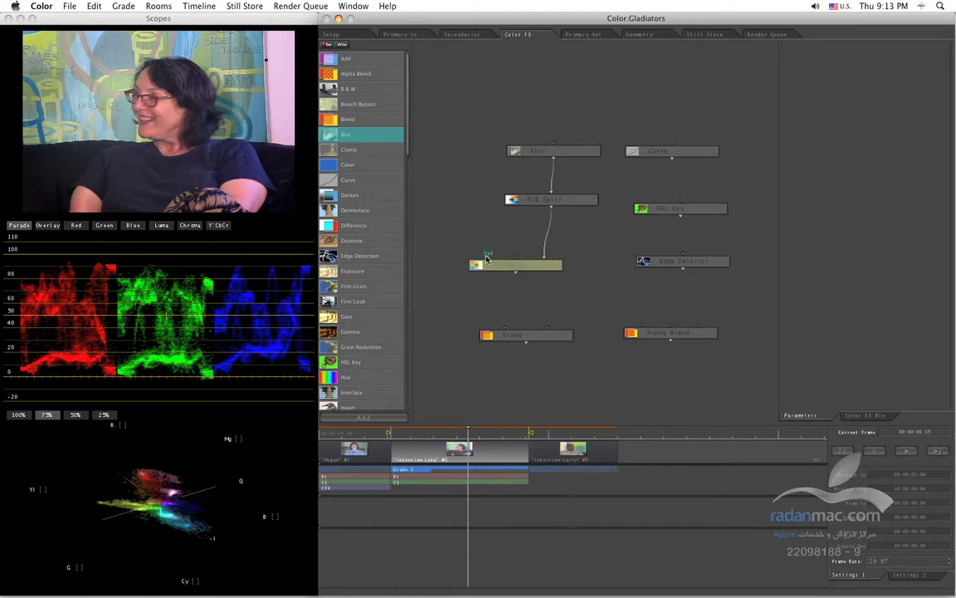
pyautogui.moveTo(515, 261); pyautogui.dragTo(132, 188)
pyautogui.moveTo(200, 120); pyautogui.dragTo(491, 274)
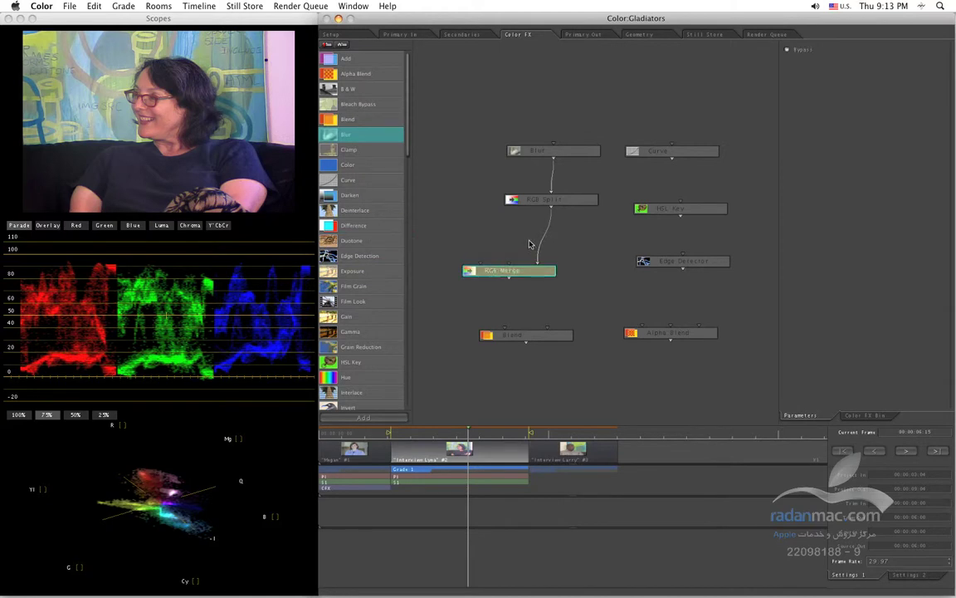
pyautogui.click(556, 155)
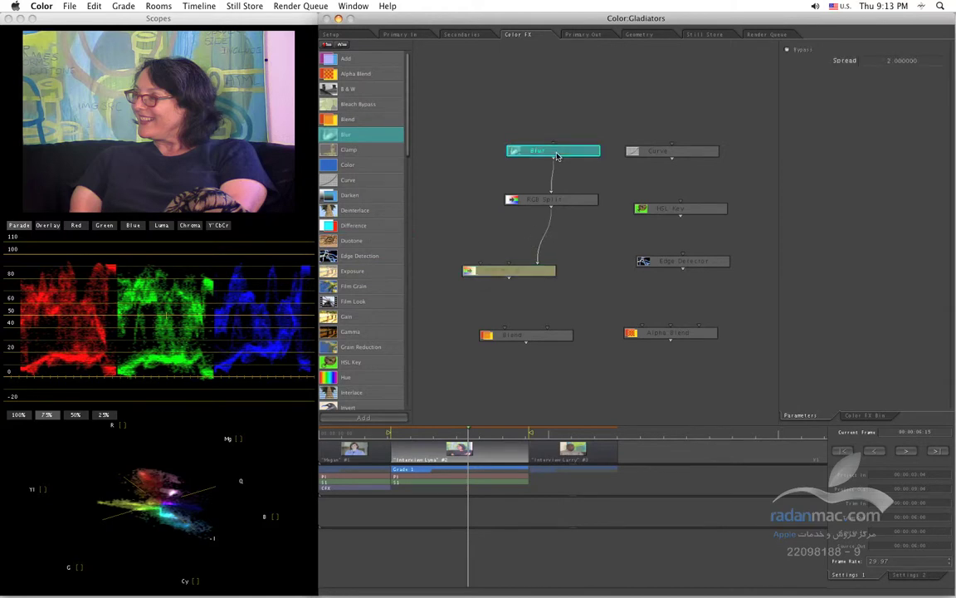
pyautogui.press('Delete')
pyautogui.click(540, 269)
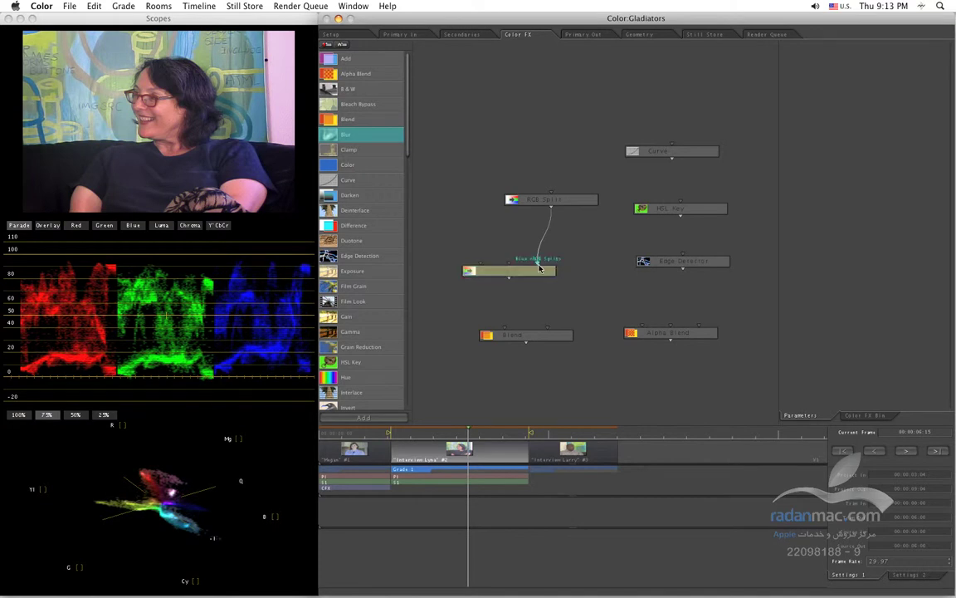
pyautogui.moveTo(540, 263); pyautogui.dragTo(583, 171)
# Step: Shift the HSL Key, Edge Detector, Alpha Blend and Blend nodes to the right to clear space around the RGB nodes
pyautogui.moveTo(640, 186); pyautogui.dragTo(718, 367)
pyautogui.moveTo(672, 334); pyautogui.dragTo(734, 336)
pyautogui.moveTo(535, 344); pyautogui.dragTo(615, 356)
pyautogui.click(639, 185)
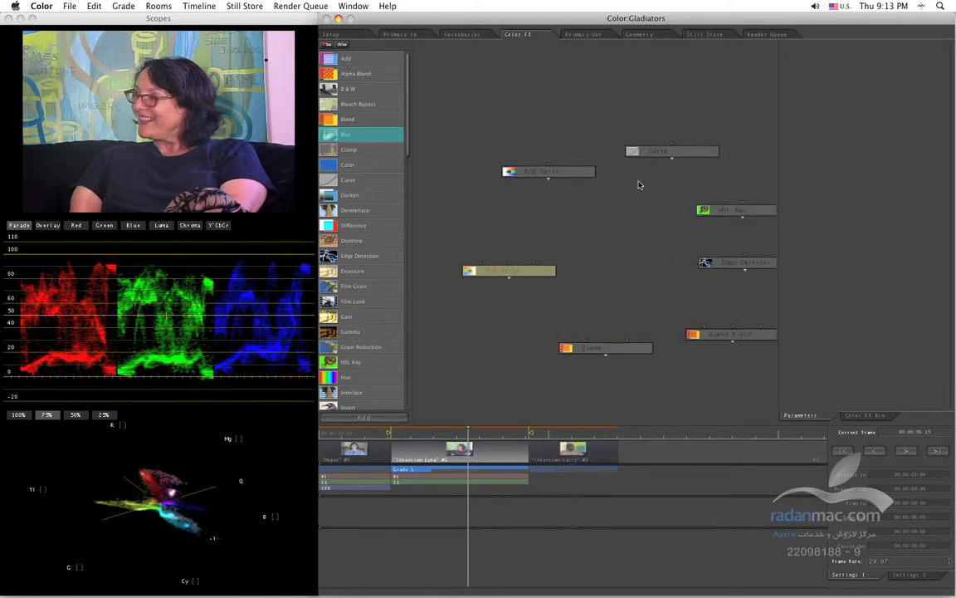
# Step: Arrange the Curve node below the RGB Split node and above the RGB Merge node
pyautogui.moveTo(668, 159); pyautogui.dragTo(556, 231)
pyautogui.moveTo(549, 172); pyautogui.dragTo(571, 169)
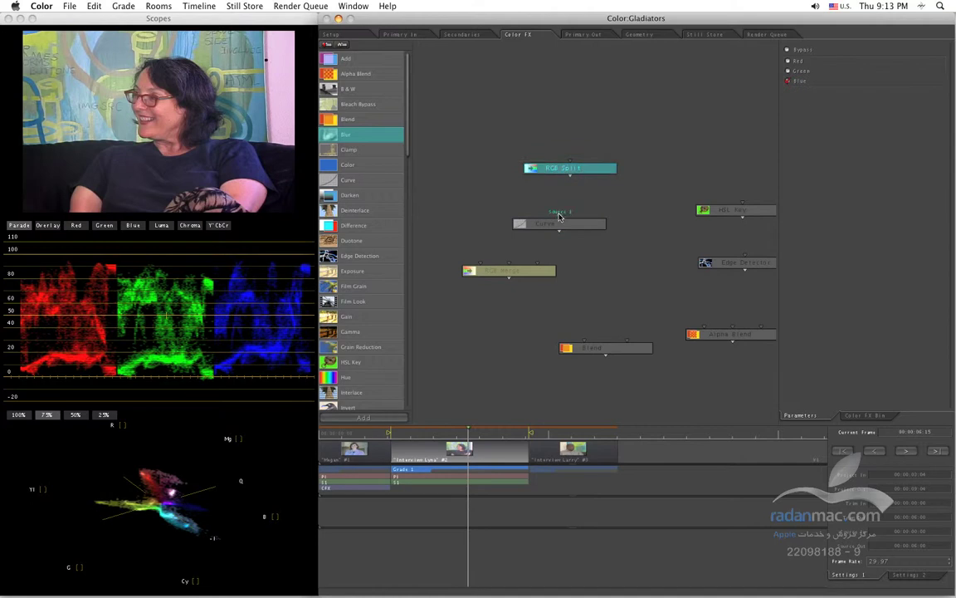
pyautogui.click(561, 225)
pyautogui.moveTo(560, 225); pyautogui.dragTo(477, 221)
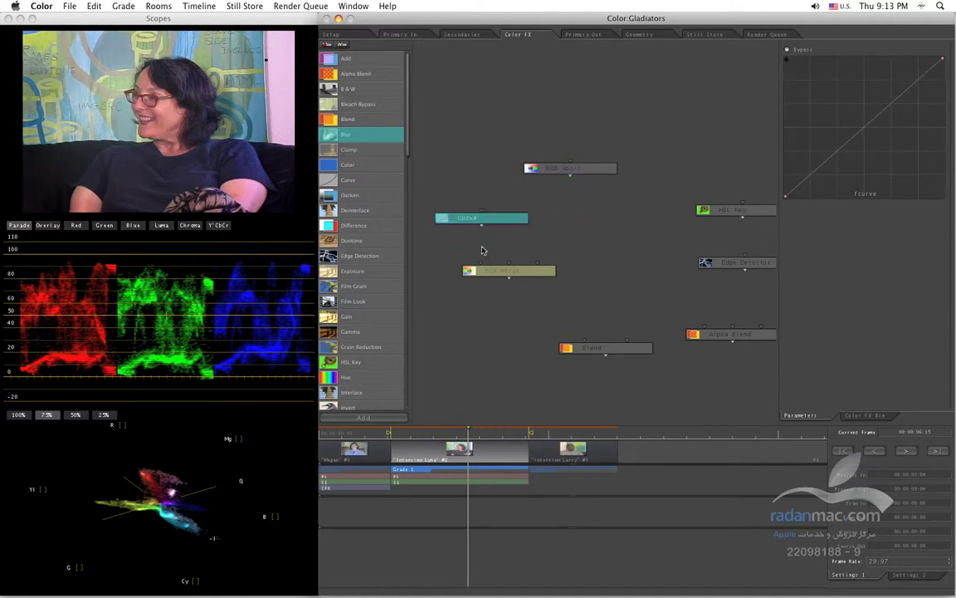
pyautogui.moveTo(493, 277); pyautogui.dragTo(508, 277)
pyautogui.moveTo(569, 170); pyautogui.dragTo(481, 170)
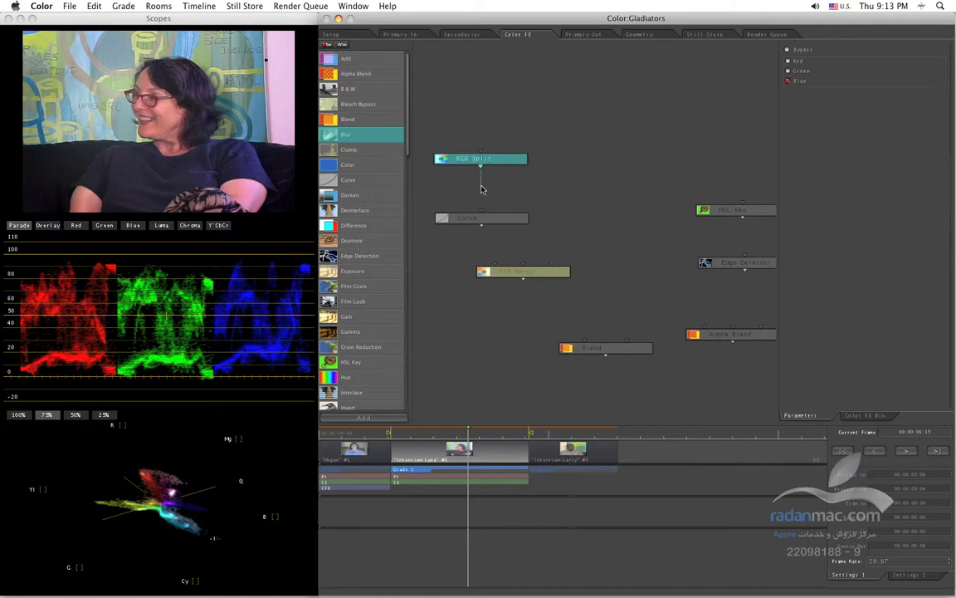
# Step: Route the RGB Split node's Red channel through the Curve node into the red input of the RGB Merge node
pyautogui.moveTo(479, 208); pyautogui.dragTo(482, 219)
pyautogui.click(518, 218)
pyautogui.click(799, 63)
pyautogui.click(469, 218)
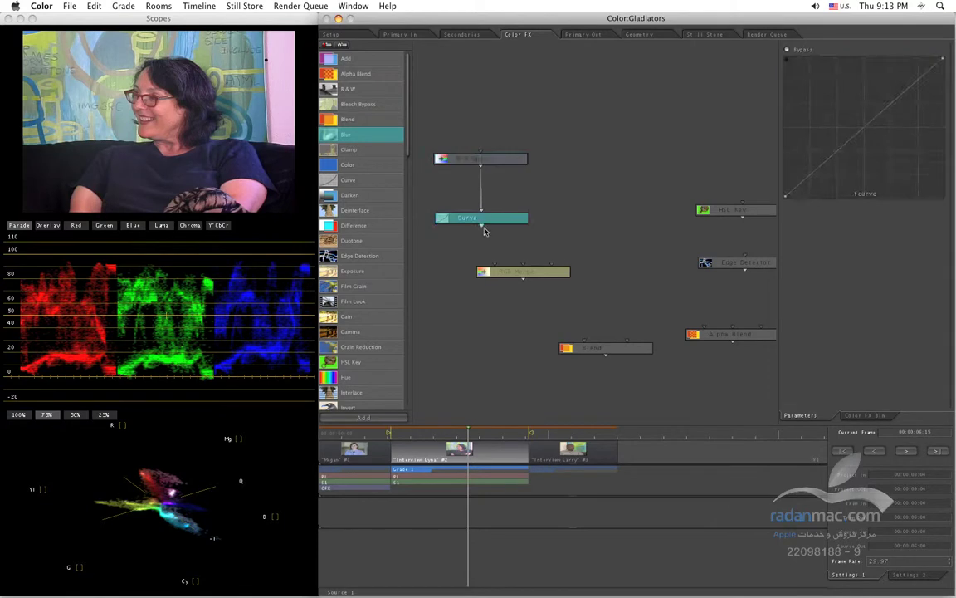
pyautogui.moveTo(495, 262)
pyautogui.mouseDown()
pyautogui.moveTo(488, 269)
pyautogui.moveTo(496, 269)
pyautogui.mouseUp()
pyautogui.click(506, 273)
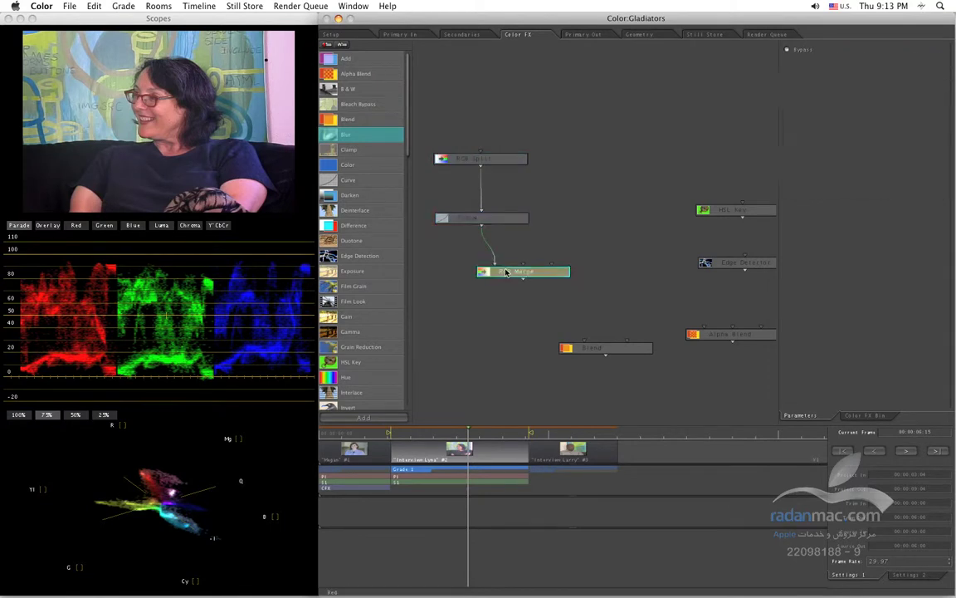
# Step: Shape the Curve node's curve into an S by lowering a shadow point and raising a highlight point
pyautogui.click(452, 215)
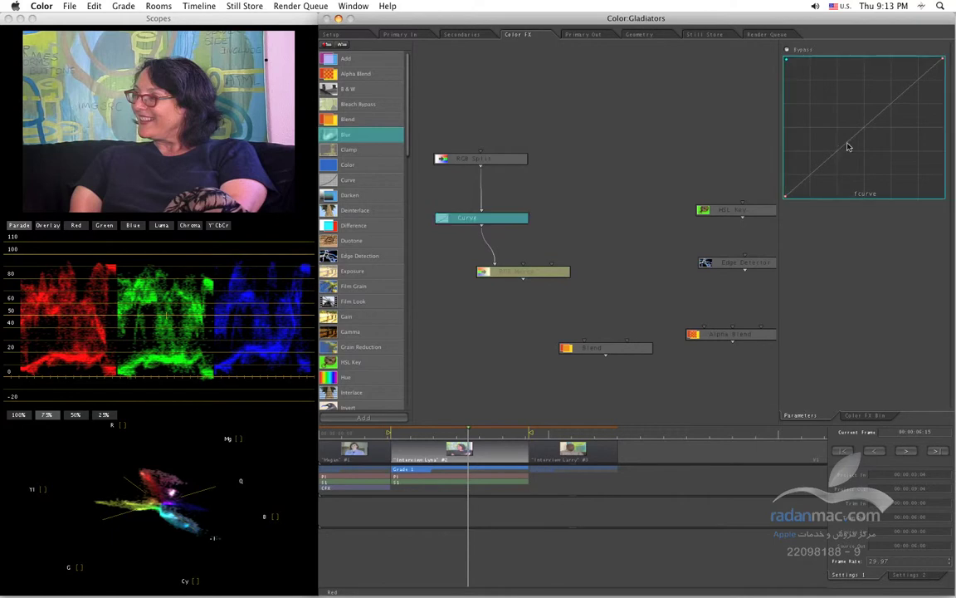
pyautogui.moveTo(844, 111); pyautogui.dragTo(873, 142)
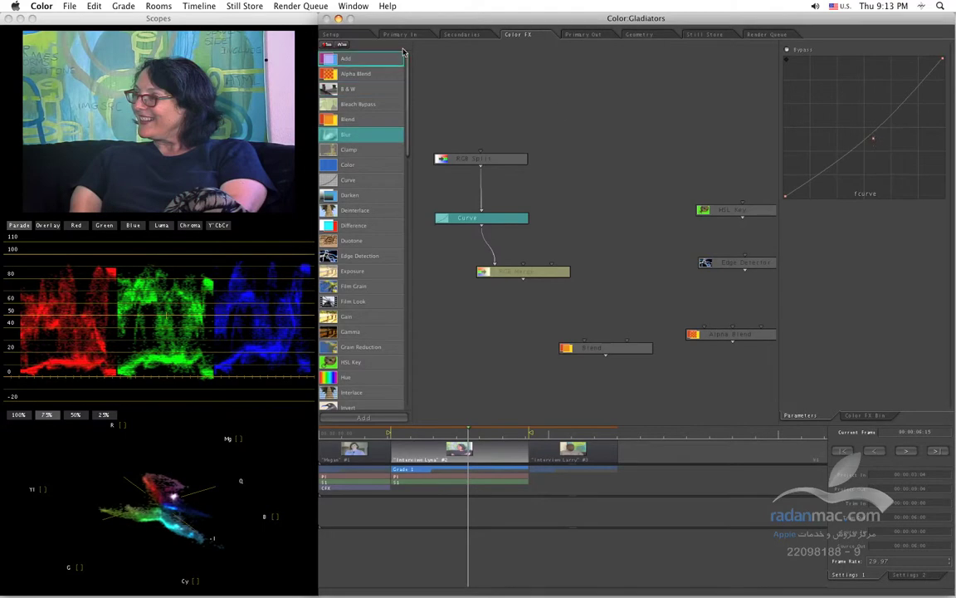
pyautogui.moveTo(873, 141); pyautogui.dragTo(827, 184)
pyautogui.moveTo(920, 85); pyautogui.dragTo(909, 67)
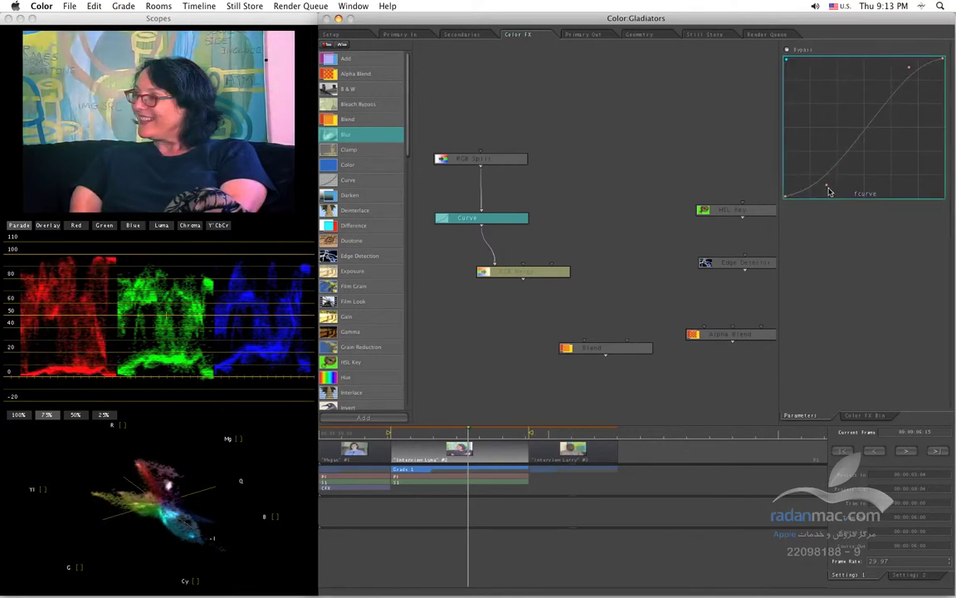
pyautogui.moveTo(829, 191); pyautogui.dragTo(833, 196)
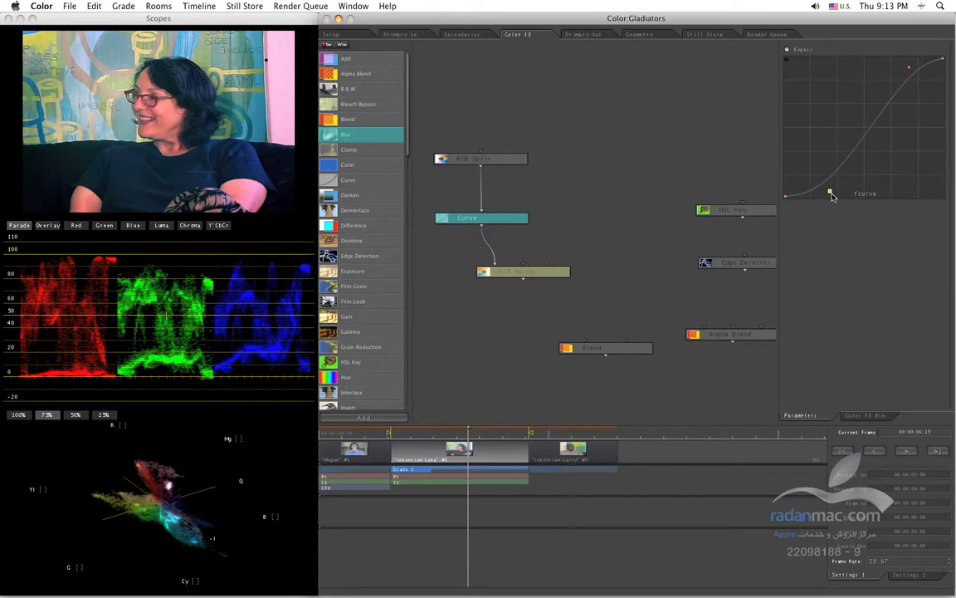
# Step: Move the Blend node between the Curve and RGB Merge nodes, with RGB Merge shifted below it
pyautogui.click(594, 346)
pyautogui.moveTo(594, 345); pyautogui.dragTo(546, 329)
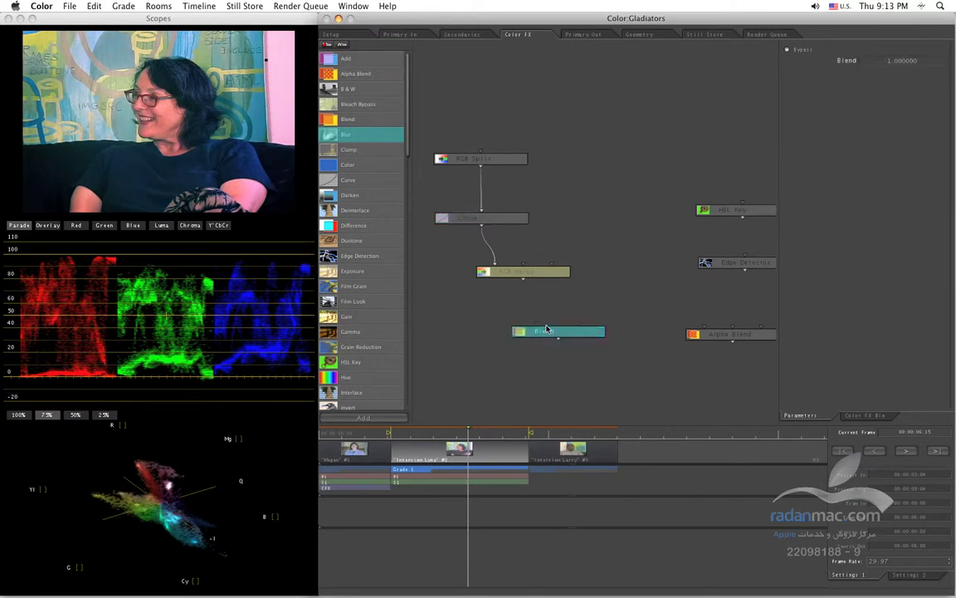
pyautogui.moveTo(521, 273); pyautogui.dragTo(487, 272)
pyautogui.moveTo(522, 301); pyautogui.dragTo(530, 321)
pyautogui.moveTo(457, 264); pyautogui.dragTo(459, 271)
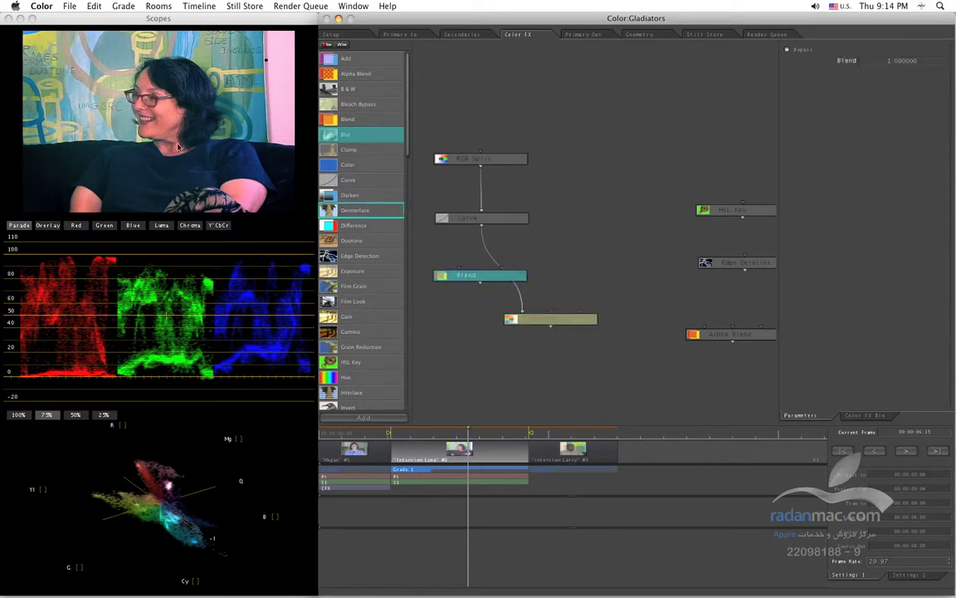
# Step: Route the Curve node through the Blend node into RGB Merge's red input and set Blend to 0.5
pyautogui.click(528, 252)
pyautogui.moveTo(528, 252); pyautogui.dragTo(524, 317)
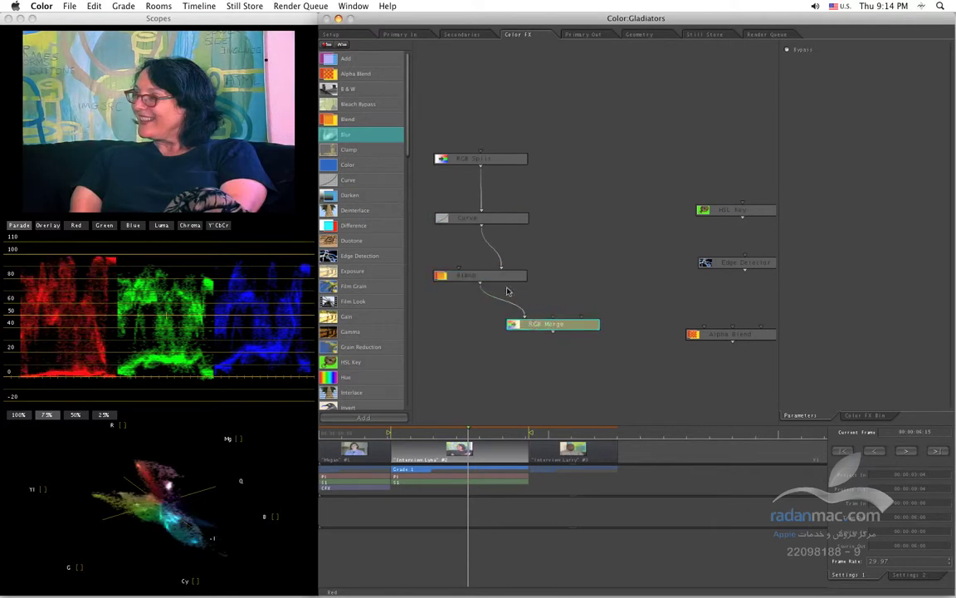
pyautogui.doubleClick(896, 60)
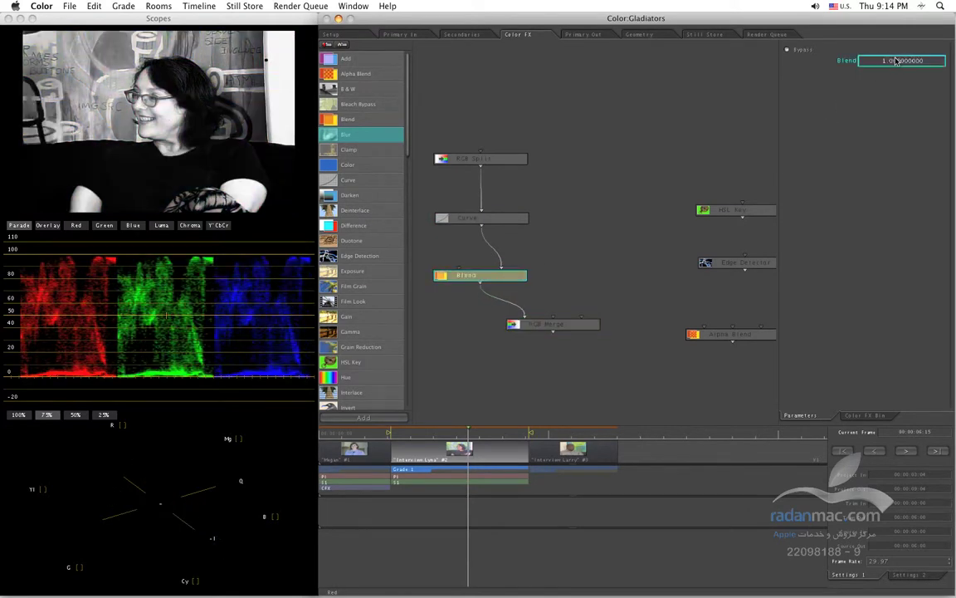
pyautogui.write('0')
pyautogui.press('Return')
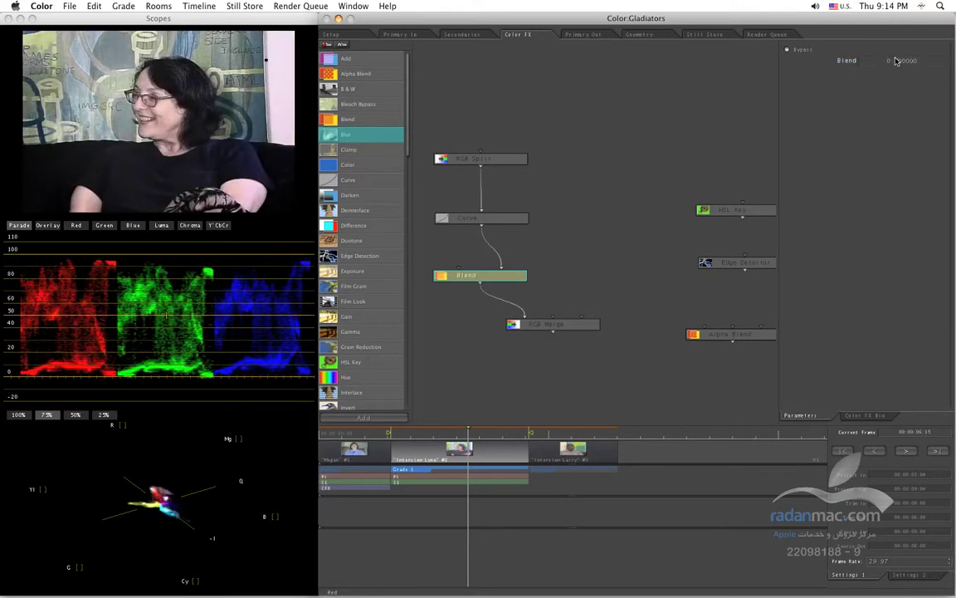
pyautogui.click(554, 323)
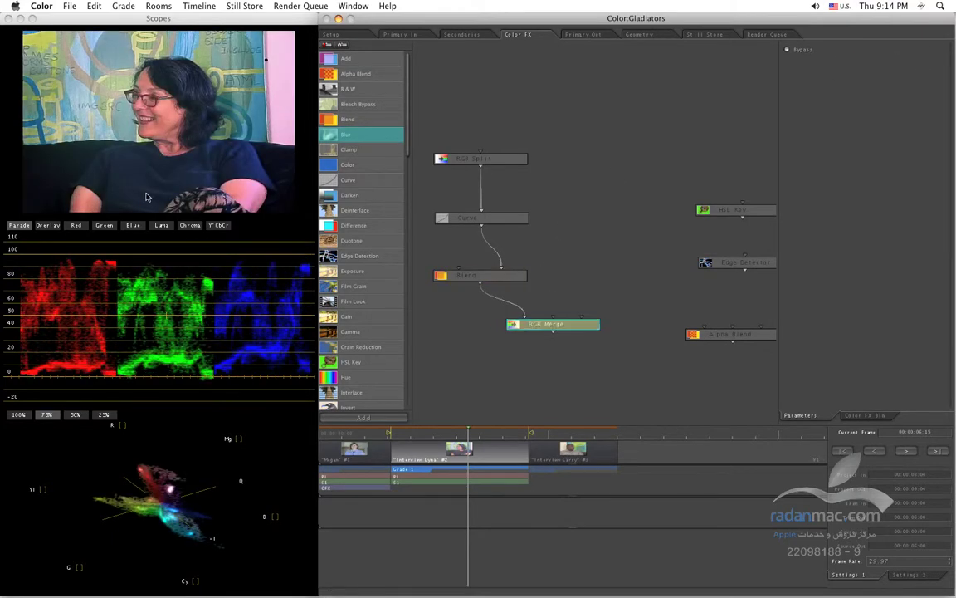
pyautogui.click(494, 275)
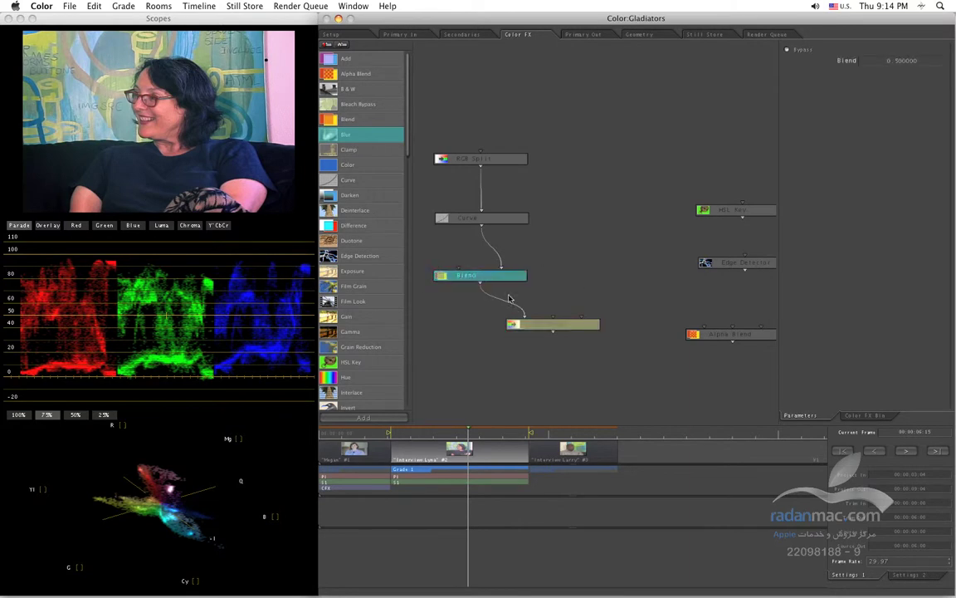
# Step: Shift the Alpha Blend node closer to the RGB node tree, level with the RGB Merge node
pyautogui.moveTo(541, 293); pyautogui.dragTo(544, 284)
pyautogui.moveTo(628, 251)
pyautogui.mouseDown()
pyautogui.moveTo(632, 237)
pyautogui.moveTo(621, 243)
pyautogui.mouseUp()
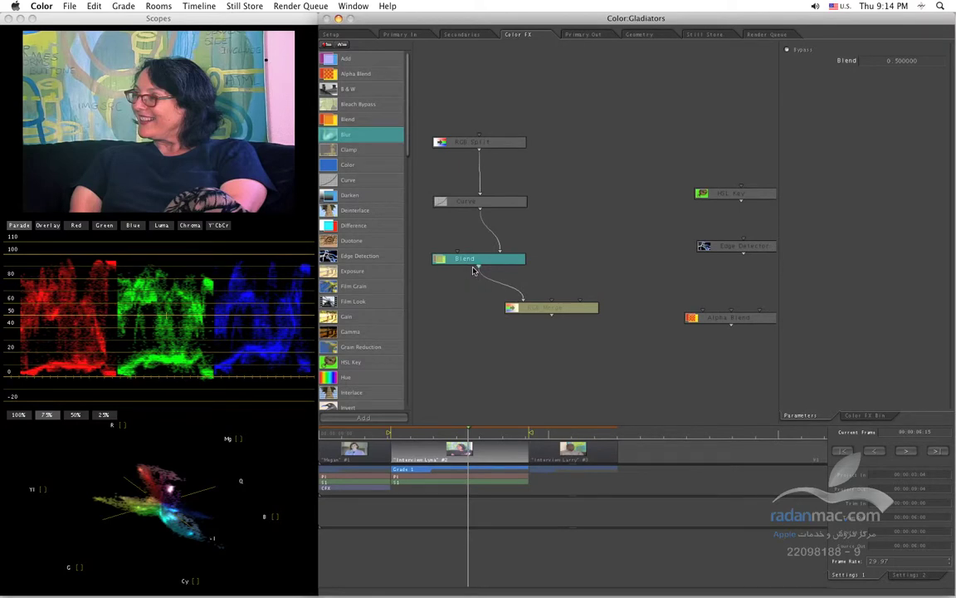
pyautogui.hscroll(3, 625, 239)
pyautogui.moveTo(668, 307)
pyautogui.mouseDown()
pyautogui.moveTo(676, 313)
pyautogui.moveTo(669, 305)
pyautogui.mouseUp()
pyautogui.hscroll(-3, 591, 318)
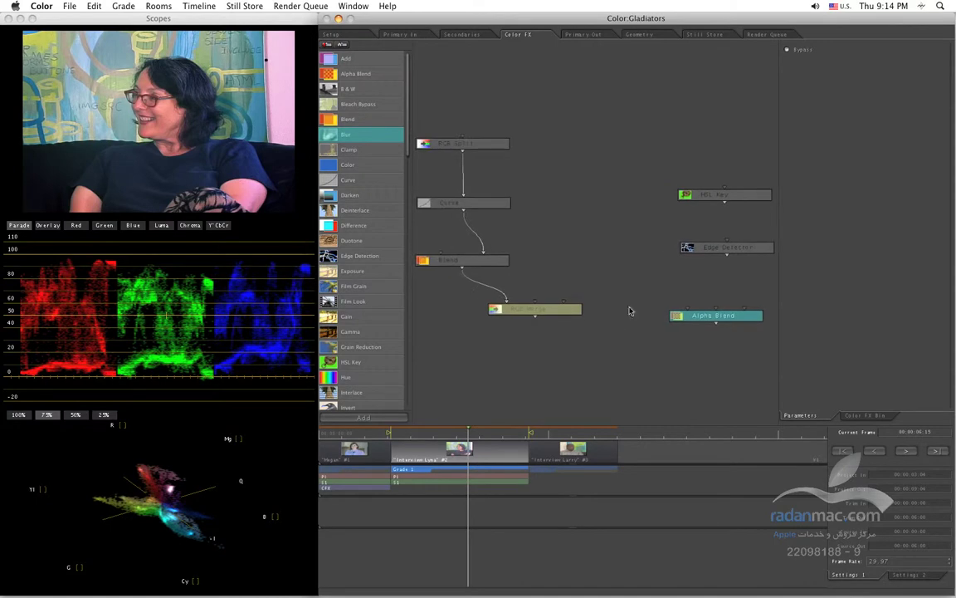
pyautogui.moveTo(726, 310); pyautogui.dragTo(713, 302)
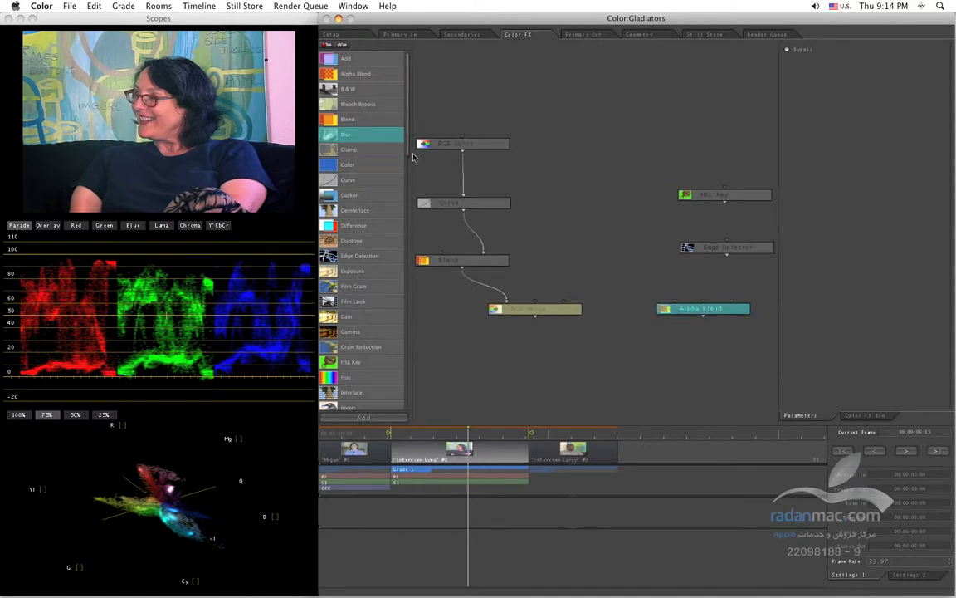
# Step: Move the HSL Key node beside the RGB tree and delete it together with RGB Split, Curve, Blend and RGB Merge
pyautogui.click(707, 199)
pyautogui.moveTo(706, 200); pyautogui.dragTo(629, 190)
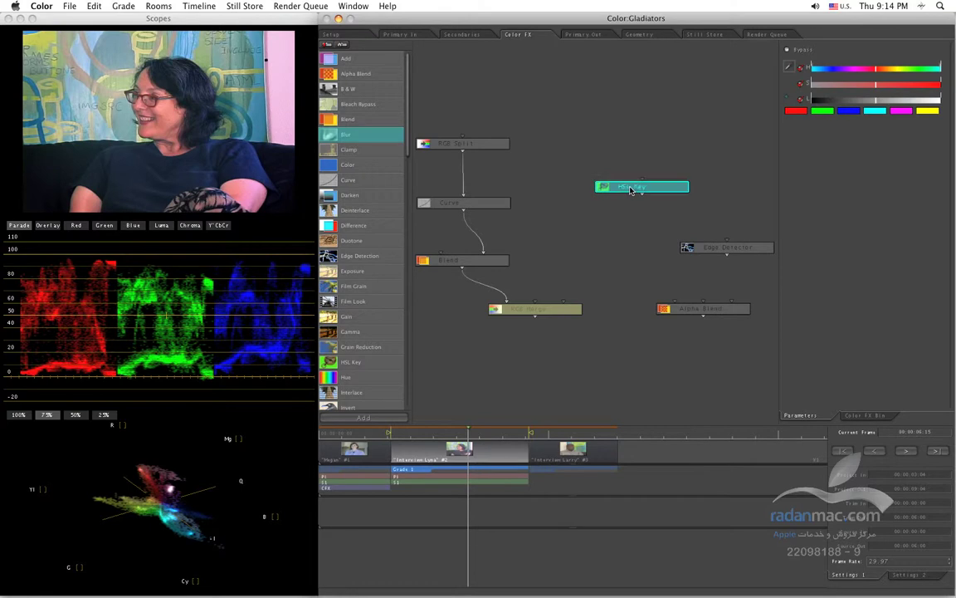
pyautogui.moveTo(468, 86); pyautogui.dragTo(621, 324)
pyautogui.press('Delete')
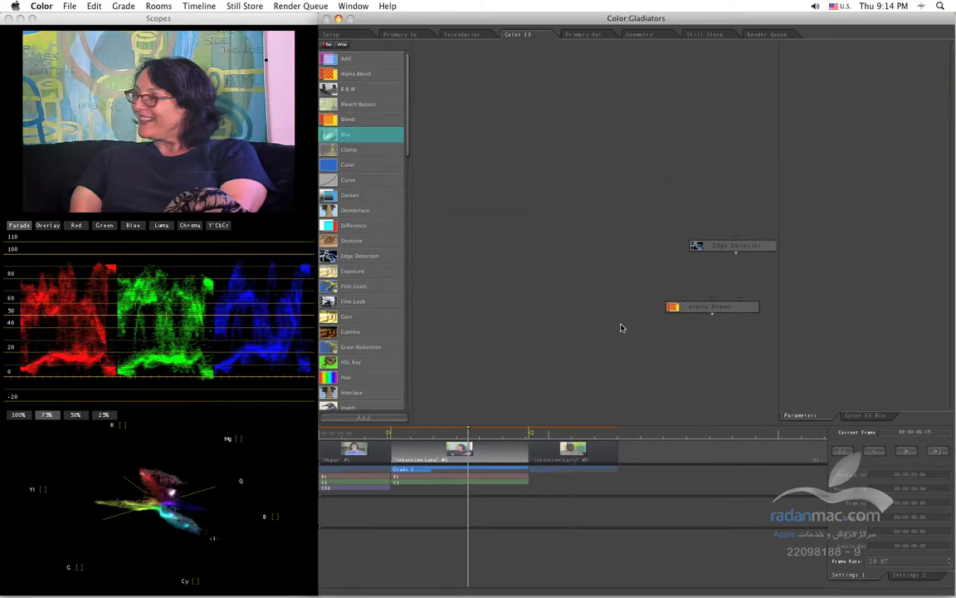
# Step: Align the Edge Detector node above Alpha Blend and set it to B&W with a Scale of 2
pyautogui.moveTo(641, 226); pyautogui.dragTo(628, 196)
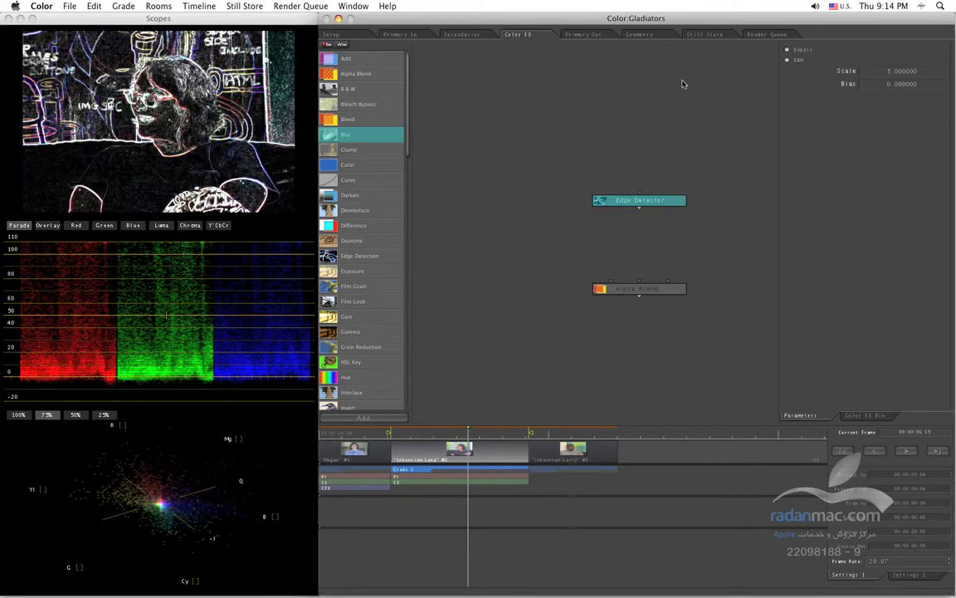
pyautogui.click(789, 62)
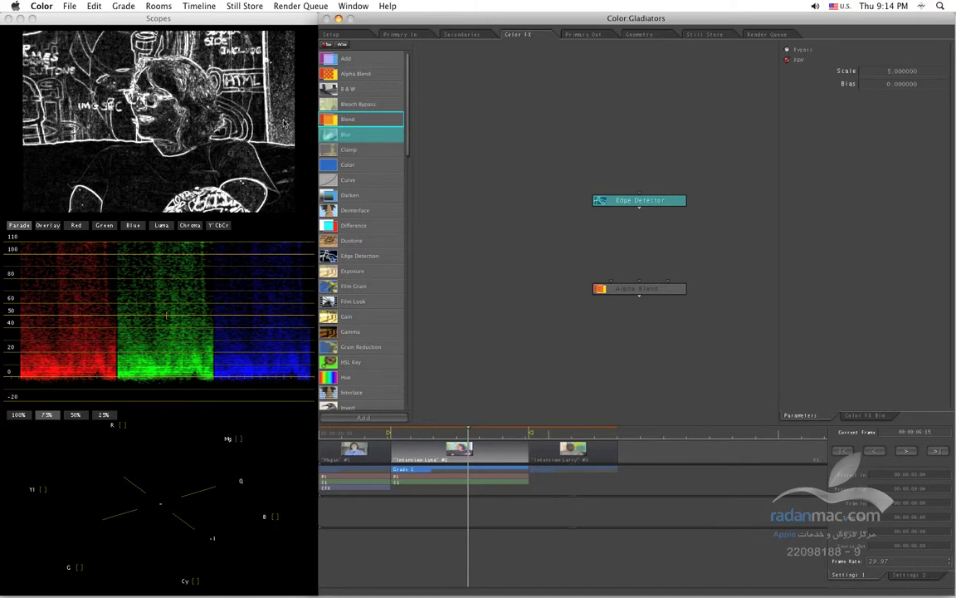
pyautogui.doubleClick(906, 71)
pyautogui.click(906, 71)
pyautogui.doubleClick(905, 71)
pyautogui.tripleClick(906, 71)
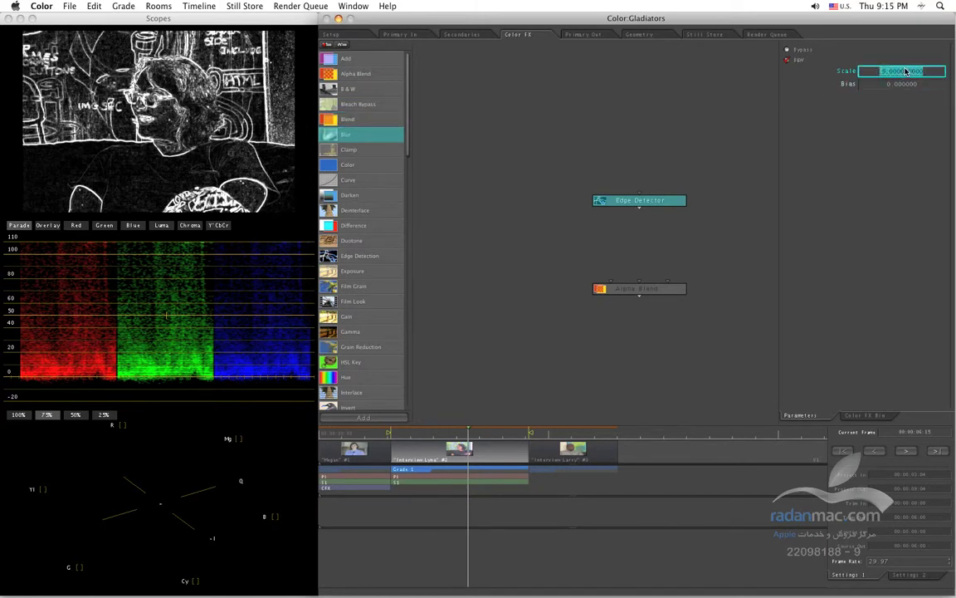
pyautogui.write('2')
pyautogui.press('Return')
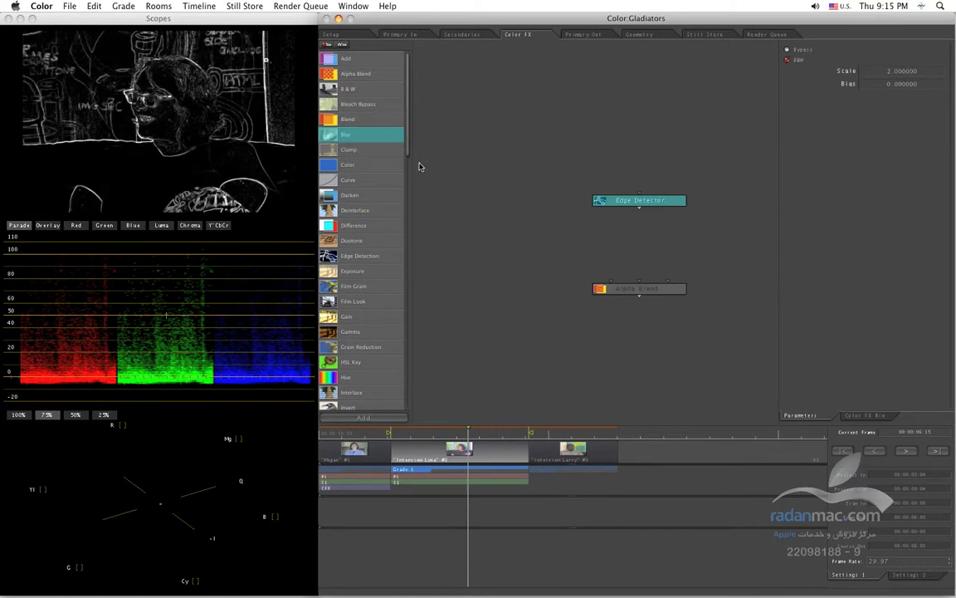
# Step: Add a Maximum node between Edge Detector and Alpha Blend and connect the Edge Detector's output to it
pyautogui.moveTo(410, 149); pyautogui.dragTo(367, 399)
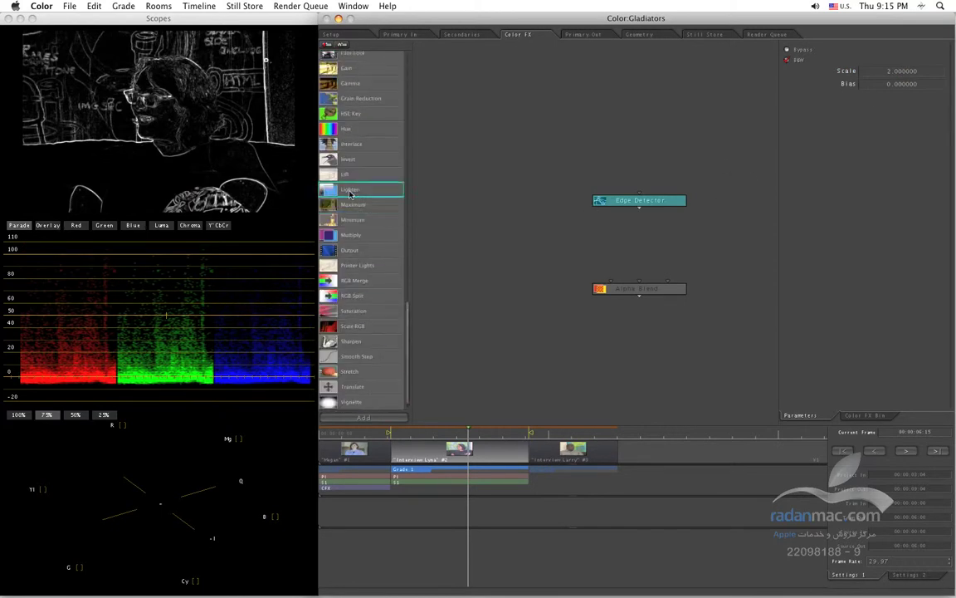
pyautogui.doubleClick(342, 205)
pyautogui.moveTo(589, 238); pyautogui.dragTo(636, 246)
pyautogui.moveTo(639, 208); pyautogui.dragTo(637, 253)
pyautogui.click(637, 251)
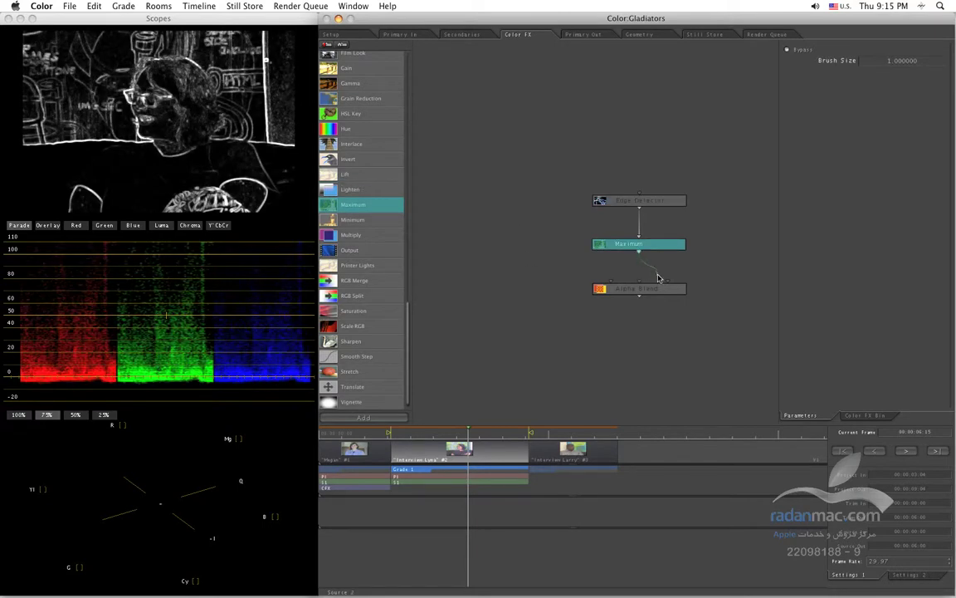
# Step: Connect the Maximum node to Alpha Blend's Alpha input and offset the Edge Detector and Maximum nodes from Alpha Blend
pyautogui.moveTo(638, 255); pyautogui.dragTo(669, 283)
pyautogui.moveTo(664, 291); pyautogui.dragTo(616, 299)
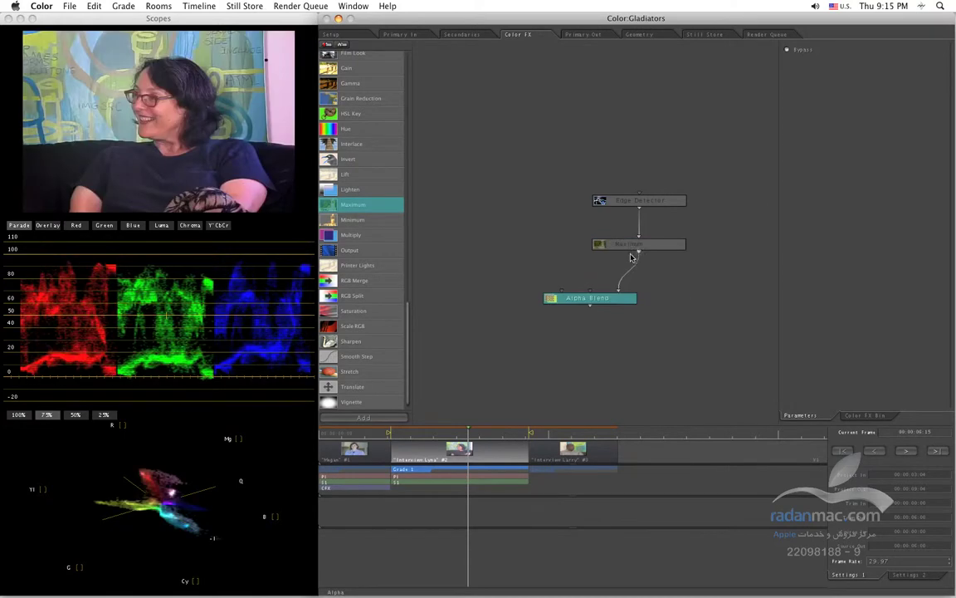
pyautogui.moveTo(634, 247); pyautogui.dragTo(651, 247)
pyautogui.moveTo(633, 202); pyautogui.dragTo(655, 202)
# Step: Set the Edge Detector node's Scale to 1
pyautogui.doubleClick(917, 73)
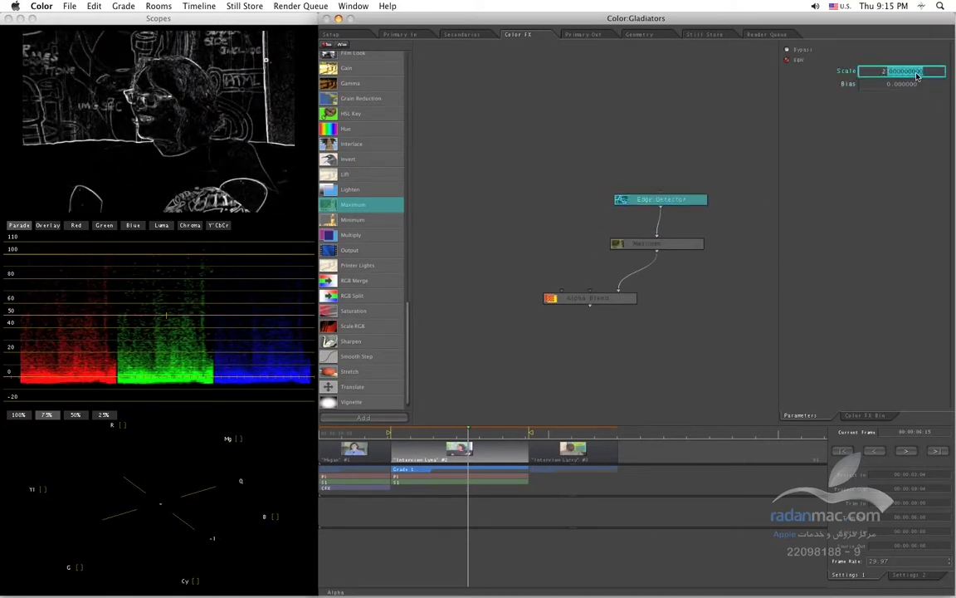
pyautogui.press('BackSpace')
pyautogui.press('BackSpace')
pyautogui.press('BackSpace')
pyautogui.write('1')
pyautogui.press('Return')
# Step: Move the Edge Detector and Maximum nodes closer together, lower the Alpha Blend node and preview its output
pyautogui.click(674, 245)
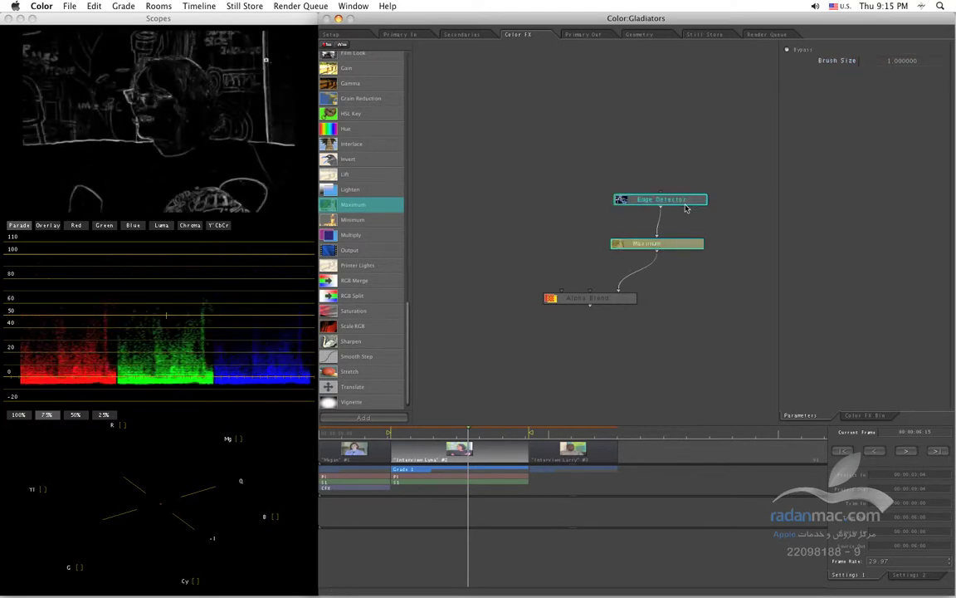
pyautogui.moveTo(679, 202); pyautogui.dragTo(686, 199)
pyautogui.moveTo(657, 245); pyautogui.dragTo(663, 235)
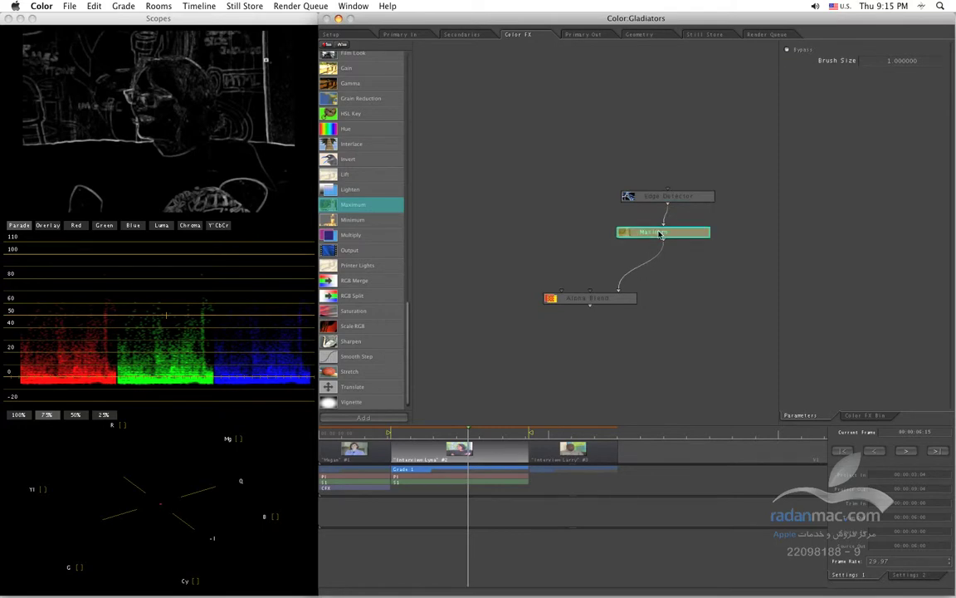
pyautogui.moveTo(581, 301); pyautogui.dragTo(577, 310)
pyautogui.doubleClick(577, 309)
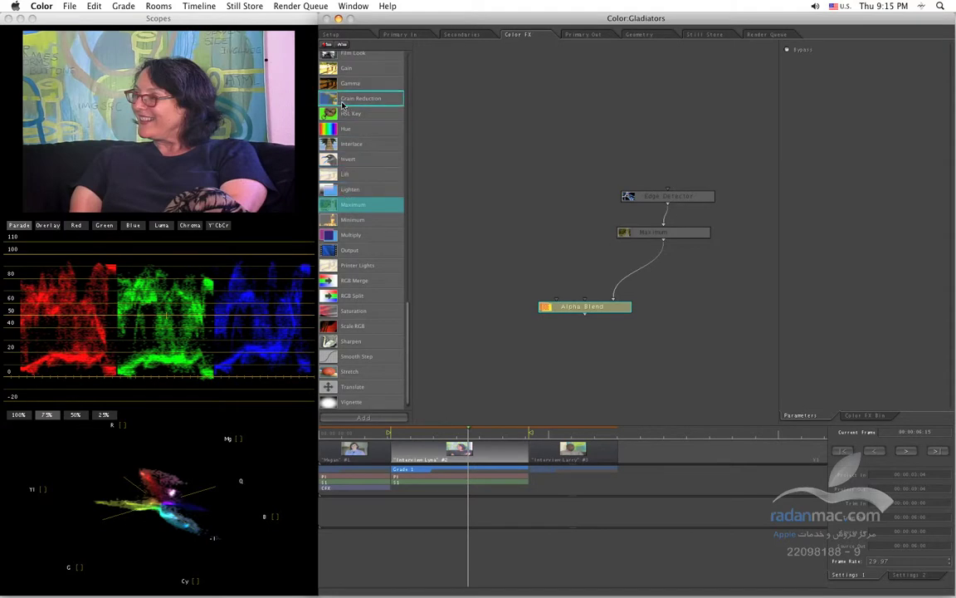
# Step: Add a Blur node beside the Edge Detector and connect it to Alpha Blend's Source 1 input
pyautogui.scroll(10, 407, 183)
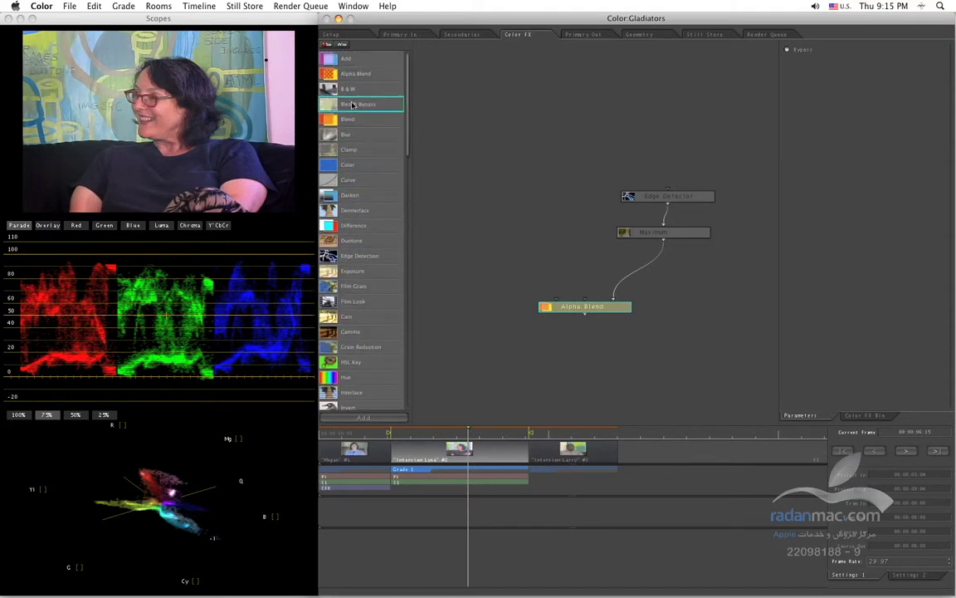
pyautogui.moveTo(345, 133); pyautogui.dragTo(561, 202)
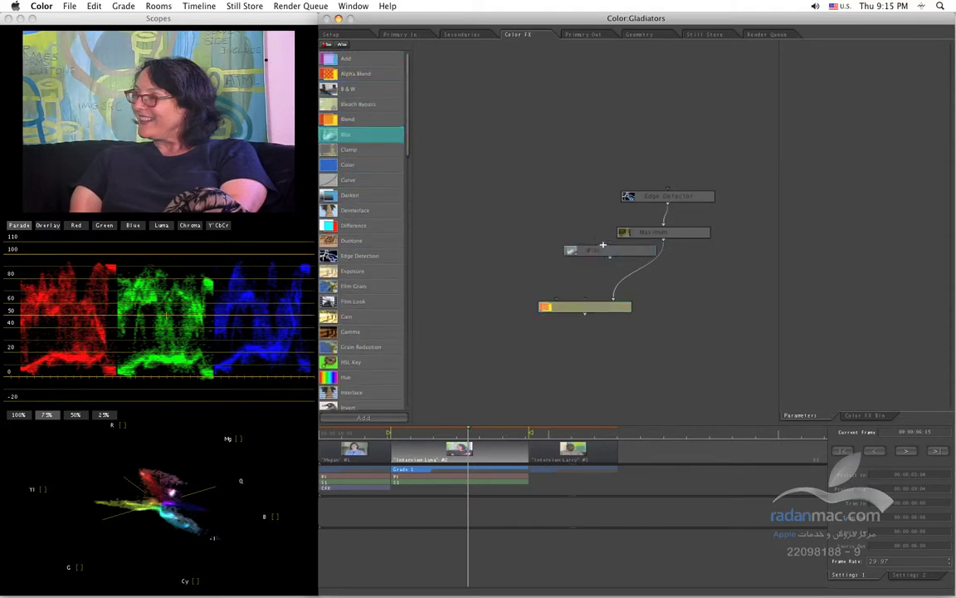
pyautogui.moveTo(592, 252); pyautogui.dragTo(554, 299)
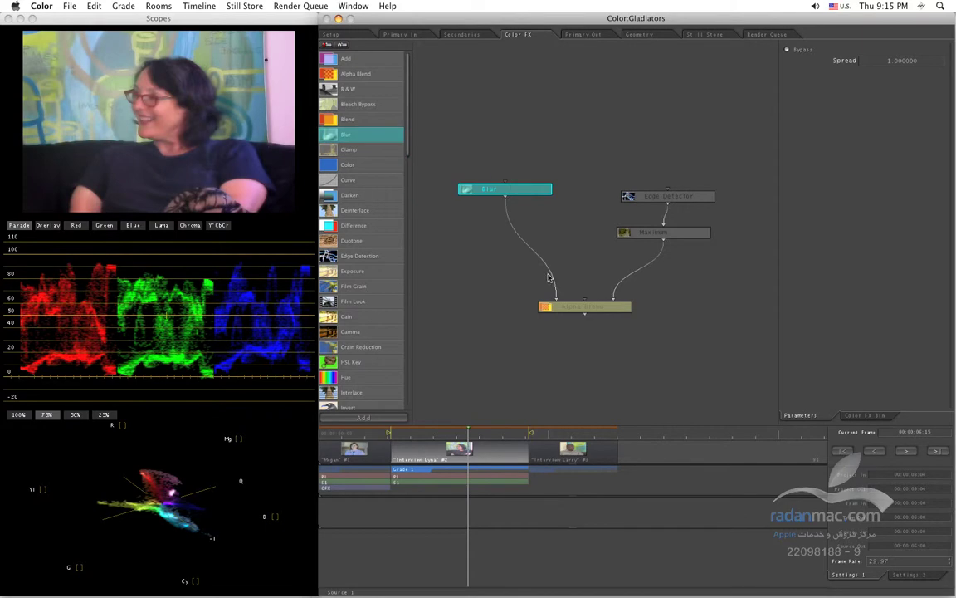
# Step: Reconnect the Blur node from Alpha Blend's Source 1 input to Source 2 and compare the Blur and Alpha Blend outputs
pyautogui.moveTo(557, 299); pyautogui.dragTo(542, 260)
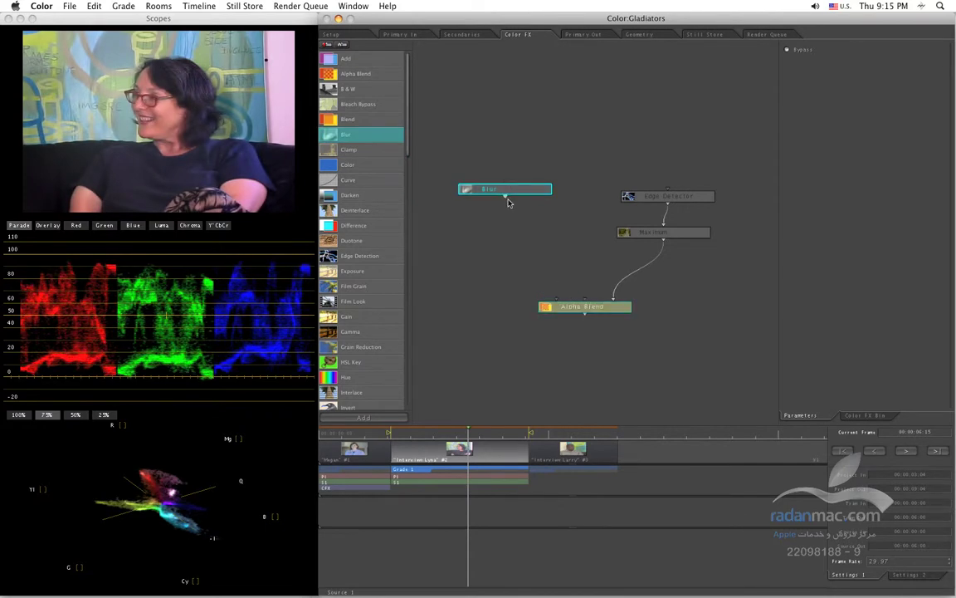
pyautogui.moveTo(508, 199); pyautogui.dragTo(586, 298)
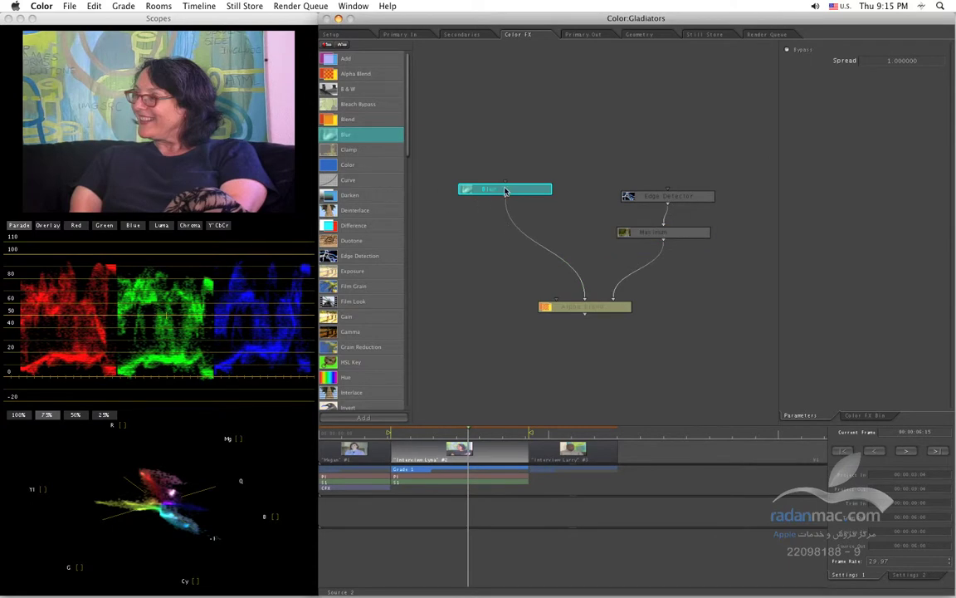
pyautogui.moveTo(506, 192); pyautogui.dragTo(515, 188)
pyautogui.click(564, 309)
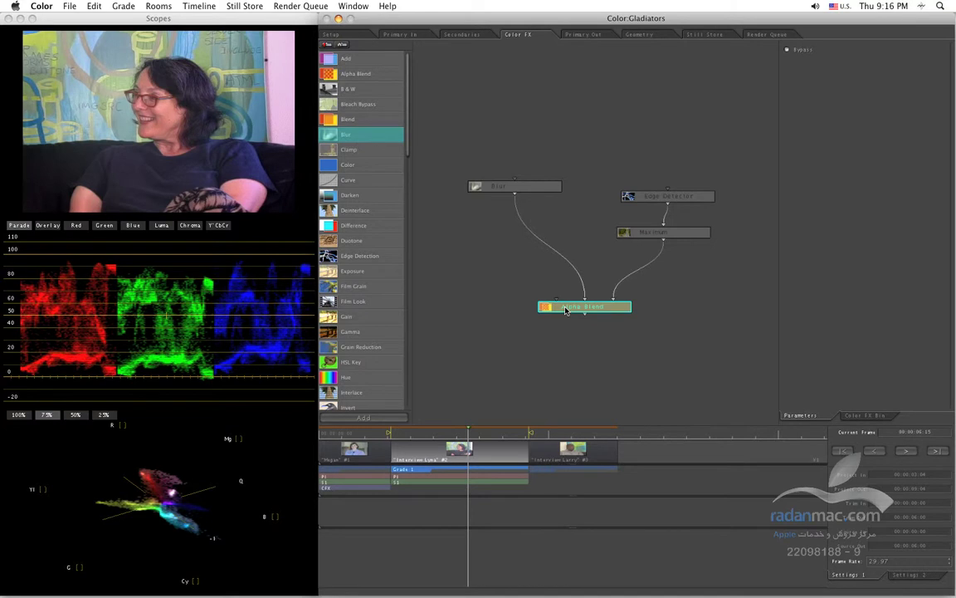
pyautogui.moveTo(498, 186); pyautogui.dragTo(499, 191)
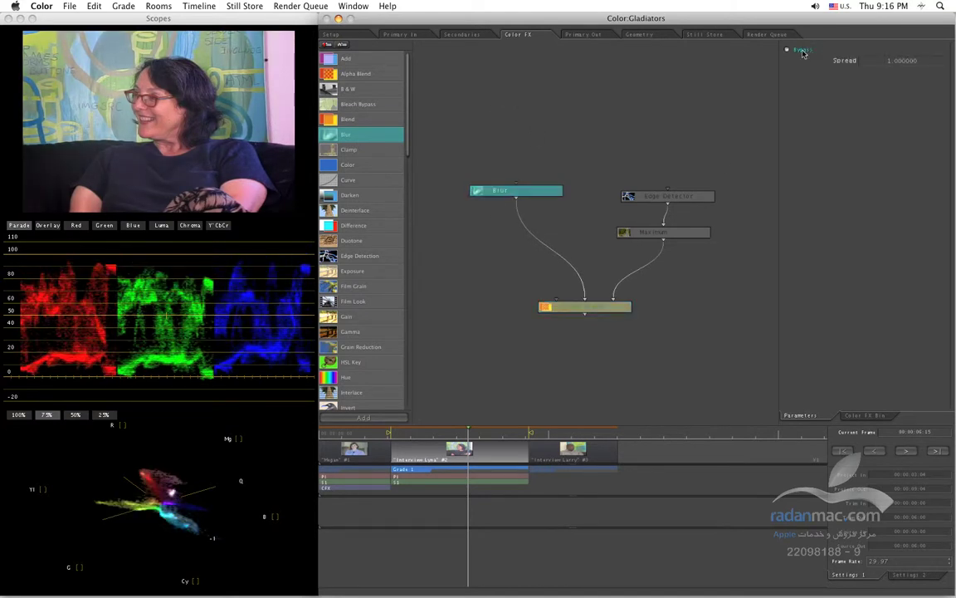
pyautogui.click(600, 306)
pyautogui.click(513, 192)
# Step: Move the Edge Detector and Maximum nodes higher above Alpha Blend and preview the Edge Detector's output
pyautogui.moveTo(627, 197); pyautogui.dragTo(635, 181)
pyautogui.click(650, 235)
pyautogui.moveTo(650, 236); pyautogui.dragTo(660, 225)
pyautogui.click(661, 182)
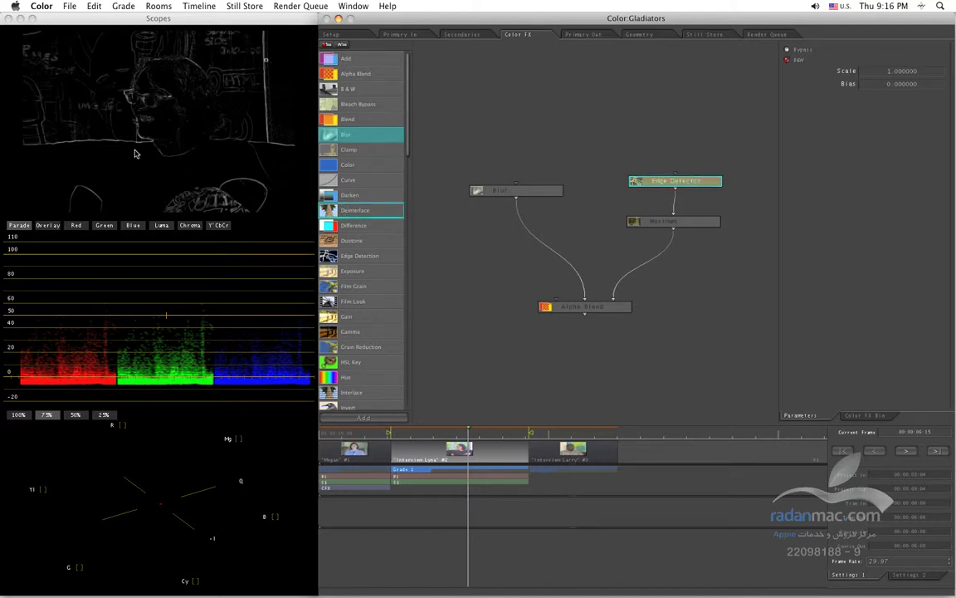
pyautogui.moveTo(686, 183); pyautogui.dragTo(693, 168)
pyautogui.click(686, 223)
pyautogui.moveTo(686, 223); pyautogui.dragTo(688, 215)
pyautogui.click(679, 169)
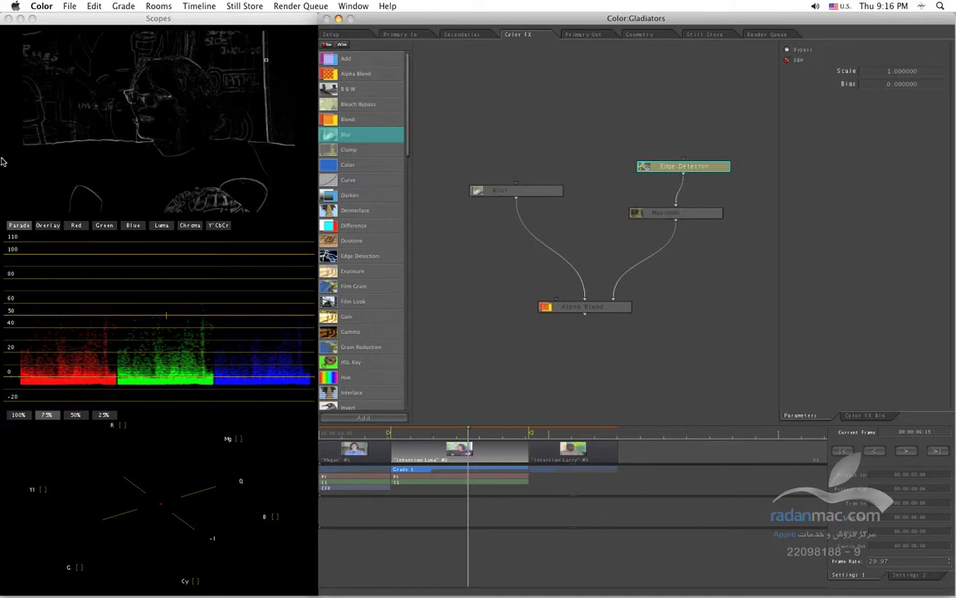
# Step: Set the Blur node's Spread to 0.5 and preview the Alpha Blend output
pyautogui.click(503, 190)
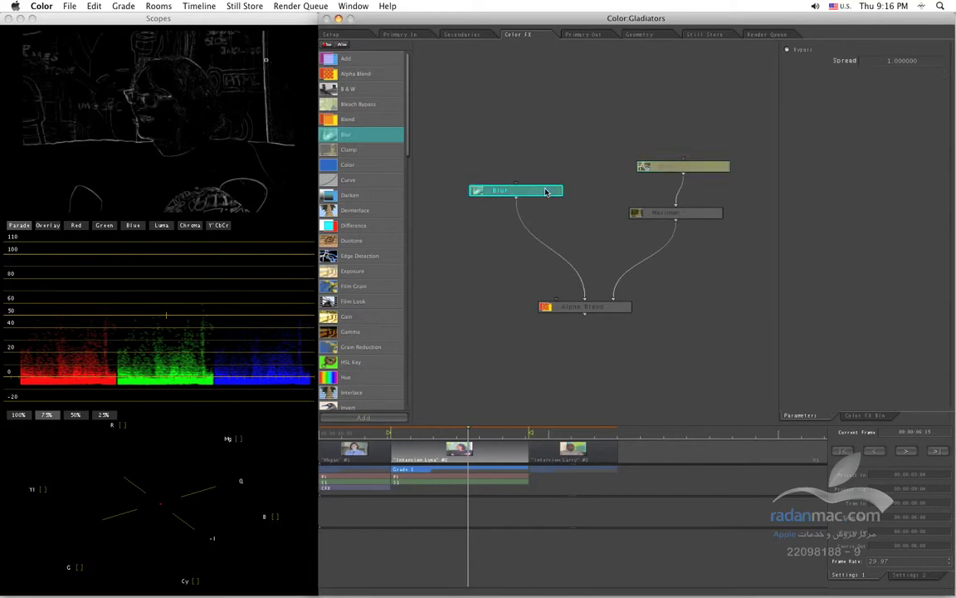
pyautogui.click(875, 64)
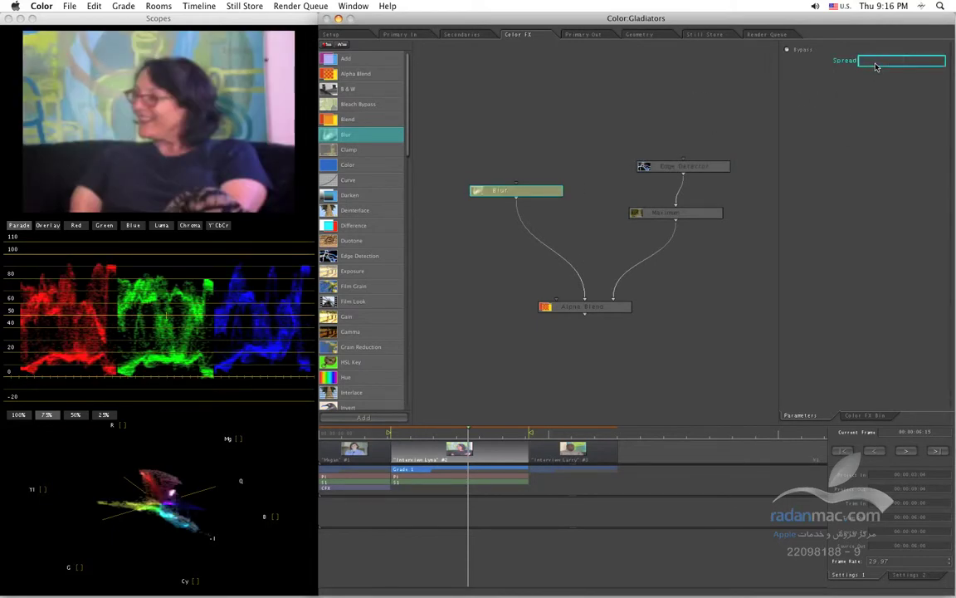
pyautogui.press('Return')
pyautogui.click(591, 306)
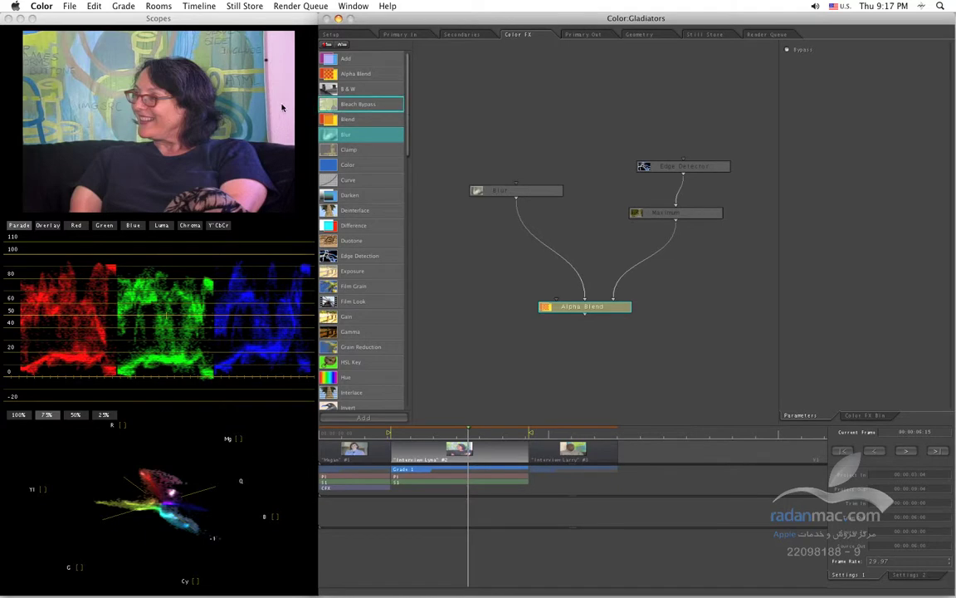
# Step: Toggle the Blur node's bypass to compare the Alpha Blend result with and without the blur
pyautogui.click(683, 166)
pyautogui.click(517, 190)
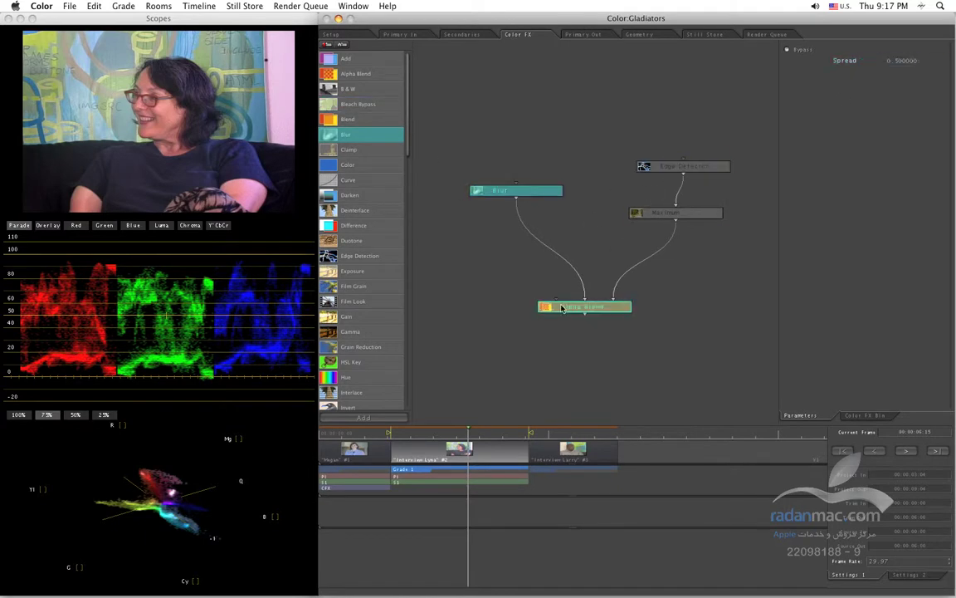
pyautogui.click(789, 51)
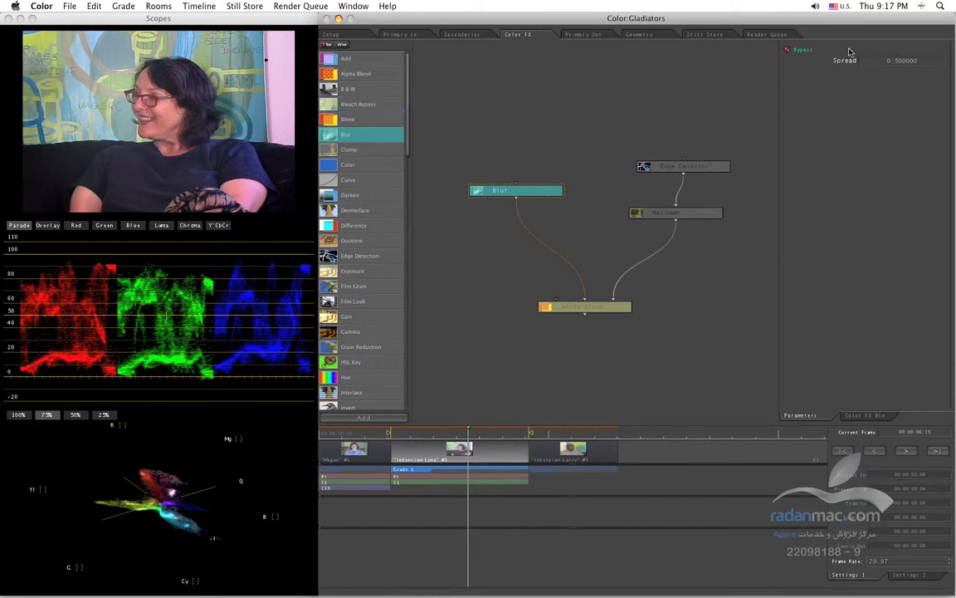
pyautogui.click(800, 49)
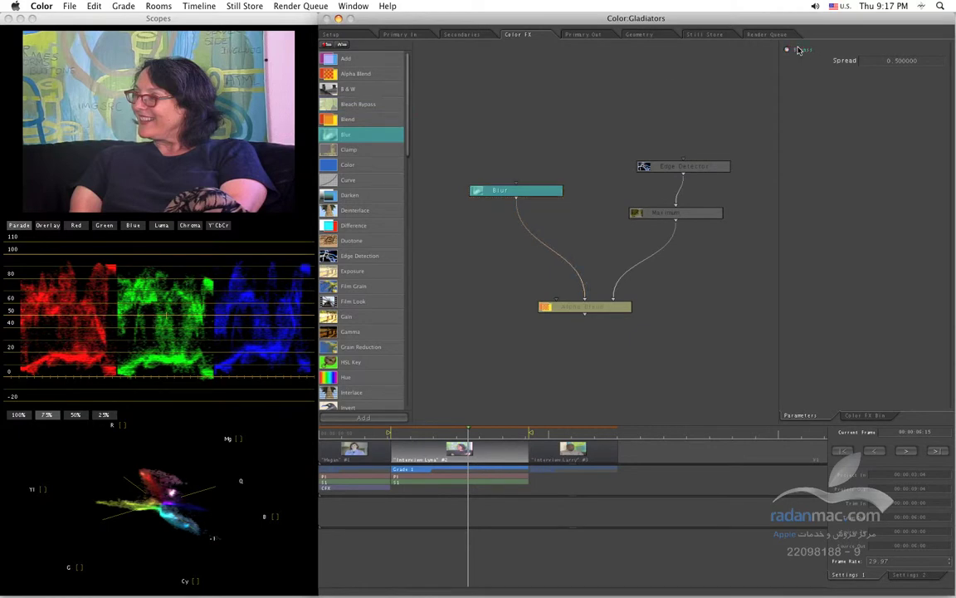
pyautogui.click(799, 49)
# Step: Browse the remaining effect nodes down to the end of the node list
pyautogui.click(574, 201)
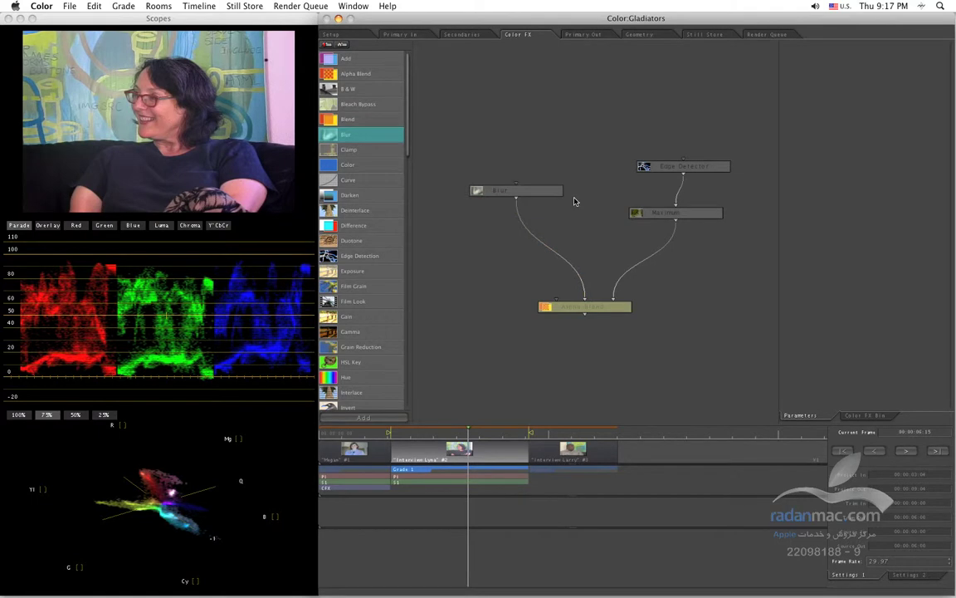
pyautogui.moveTo(586, 190)
pyautogui.mouseDown()
pyautogui.moveTo(570, 174)
pyautogui.moveTo(575, 203)
pyautogui.mouseUp()
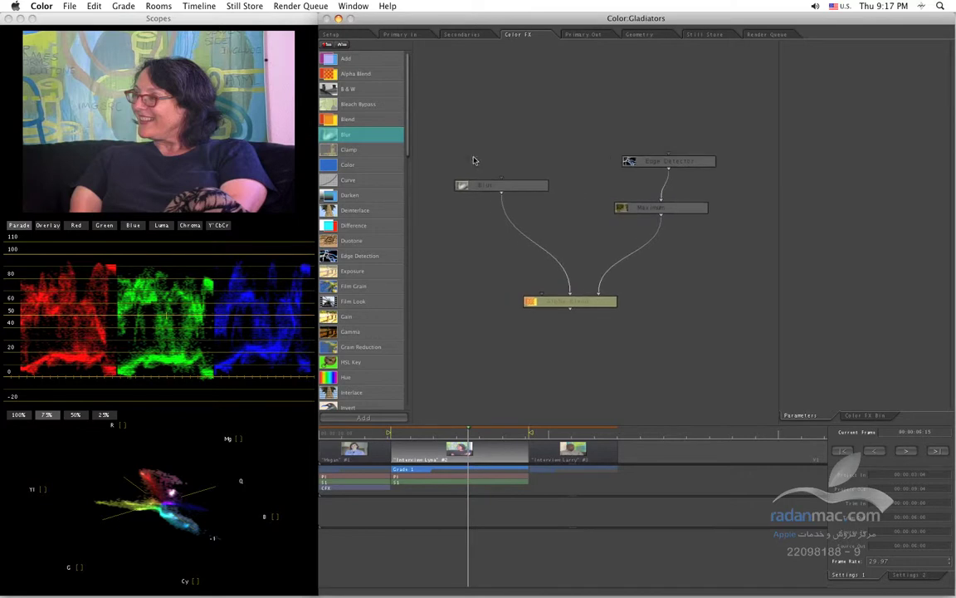
pyautogui.moveTo(408, 120); pyautogui.dragTo(394, 442)
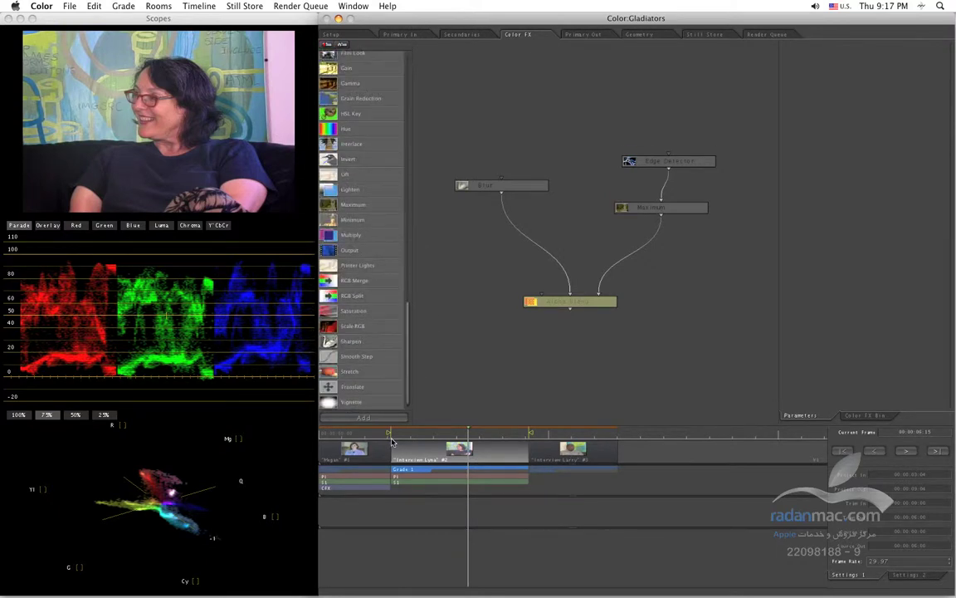